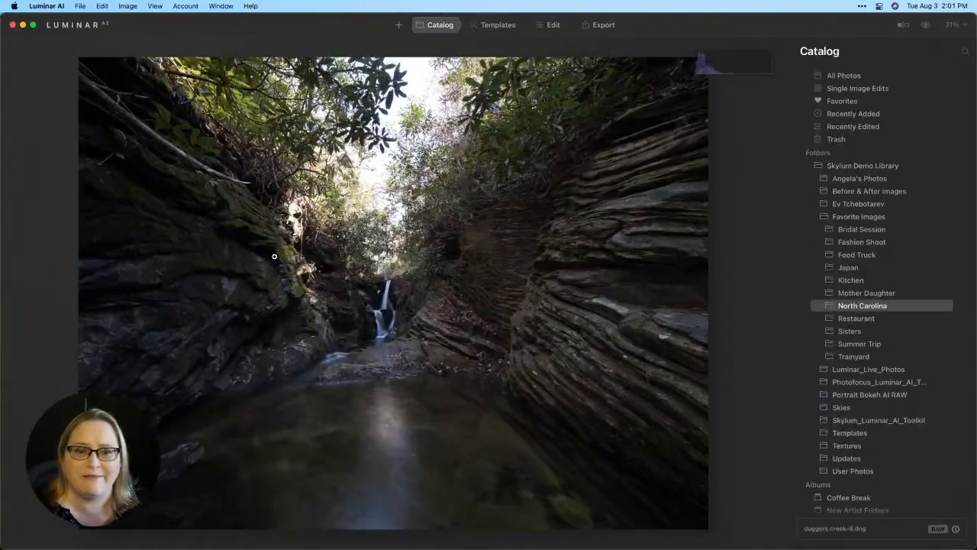
Open the duggers creek-8.dng photo from the catalog in Aurora HDR.
{"action": "right_click", "coordinate": [338, 268]}
{"action": "mouse_move", "coordinate": [413, 349]}
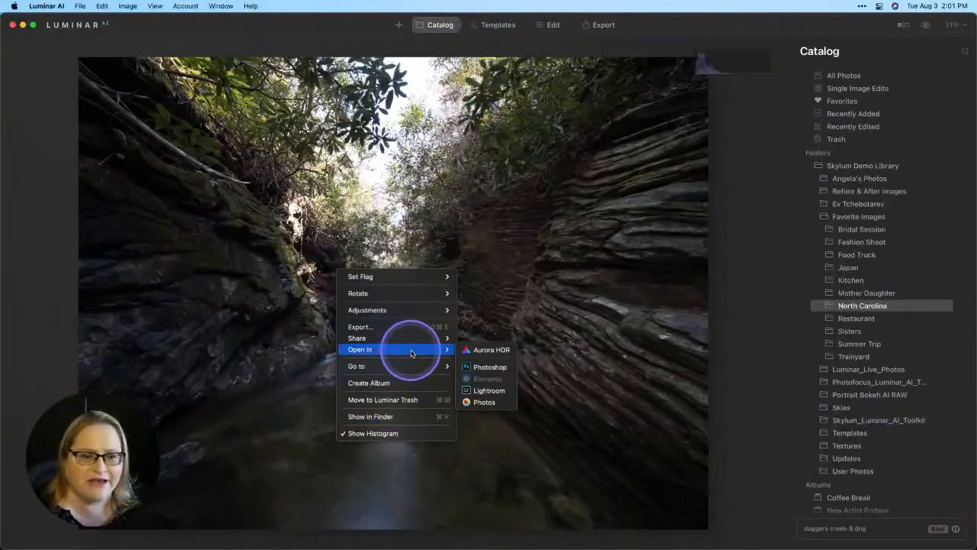
{"action": "left_click", "coordinate": [486, 351]}
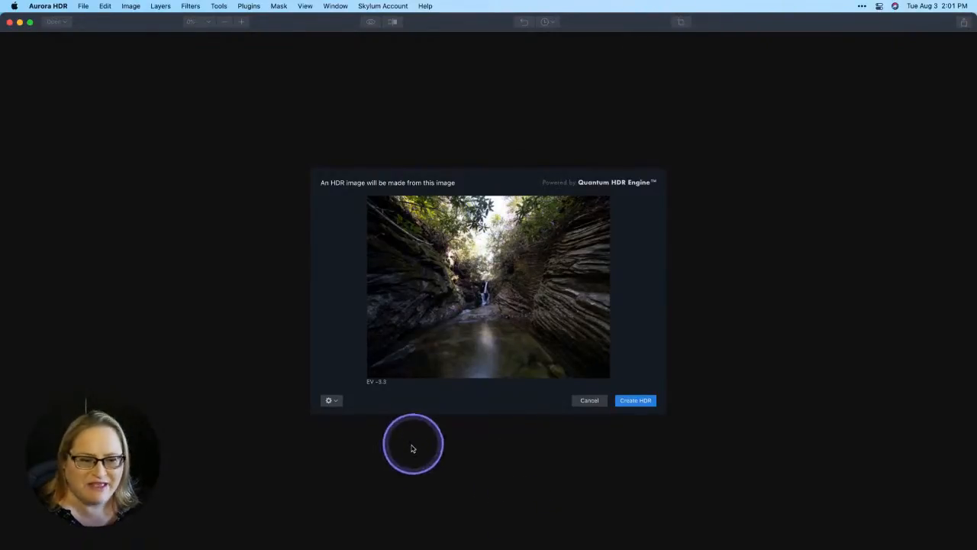
Review the Color Denoise and Chromatic Aberration Reduction options and create the HDR image from the single photo.
{"action": "left_click", "coordinate": [332, 406]}
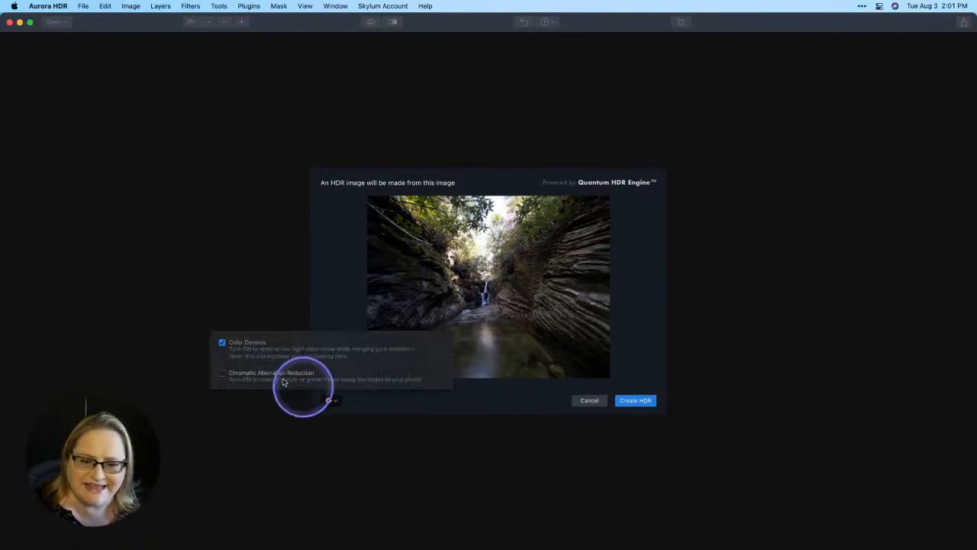
{"action": "left_click", "coordinate": [274, 374]}
{"action": "left_click", "coordinate": [523, 393]}
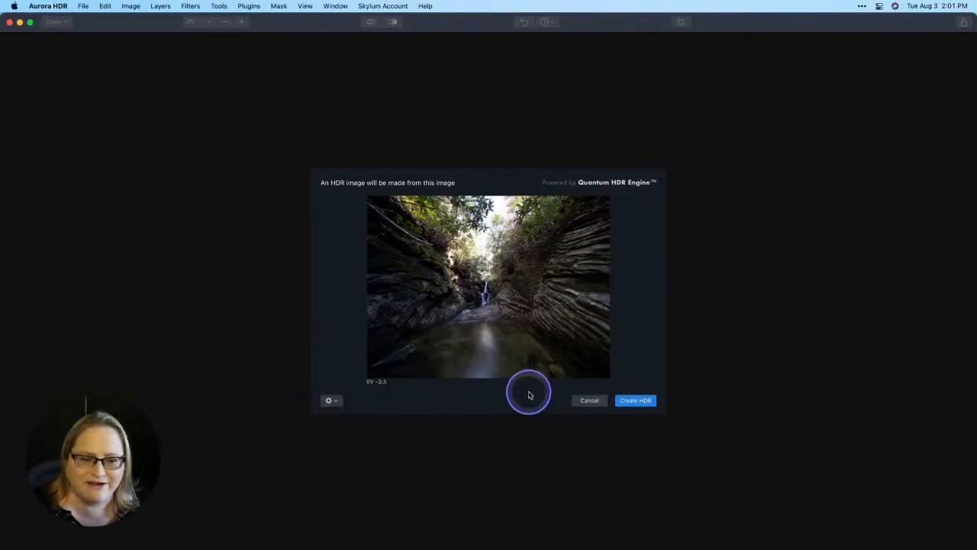
{"action": "left_click", "coordinate": [646, 402]}
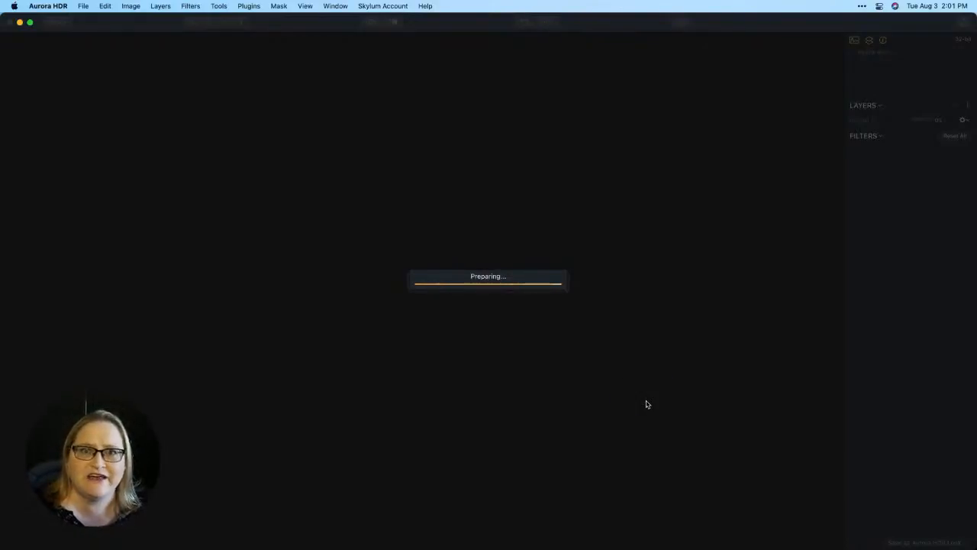
{"action": "left_click", "coordinate": [639, 410]}
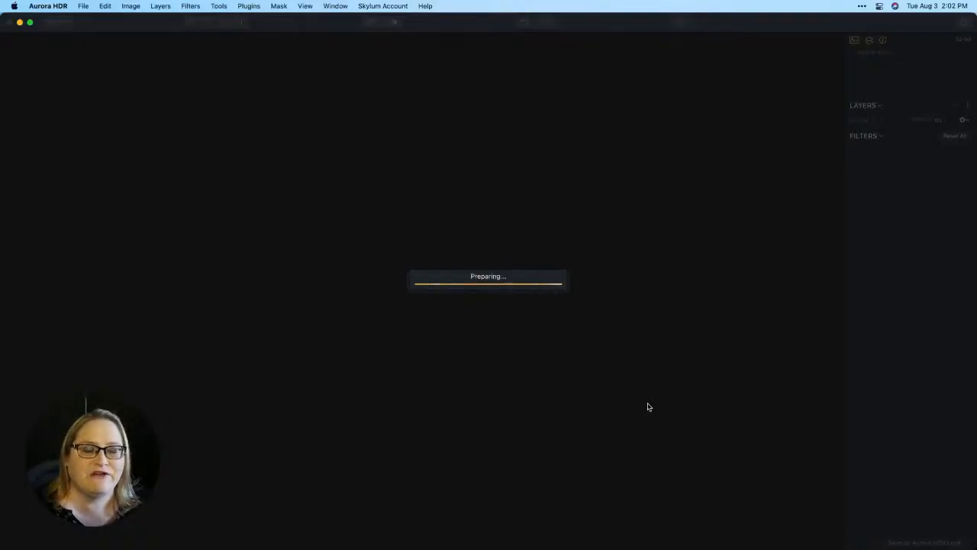
{"action": "left_click", "coordinate": [648, 406]}
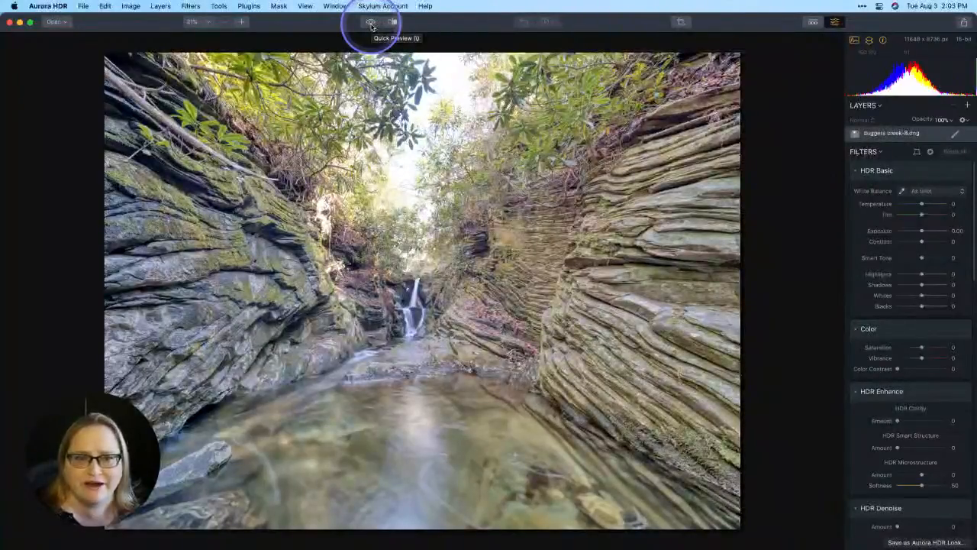
Compare the HDR result with the original, and set Highlights to -100, Whites to -53 and Blacks to 27 in HDR Basic.
{"action": "left_click", "coordinate": [371, 24]}
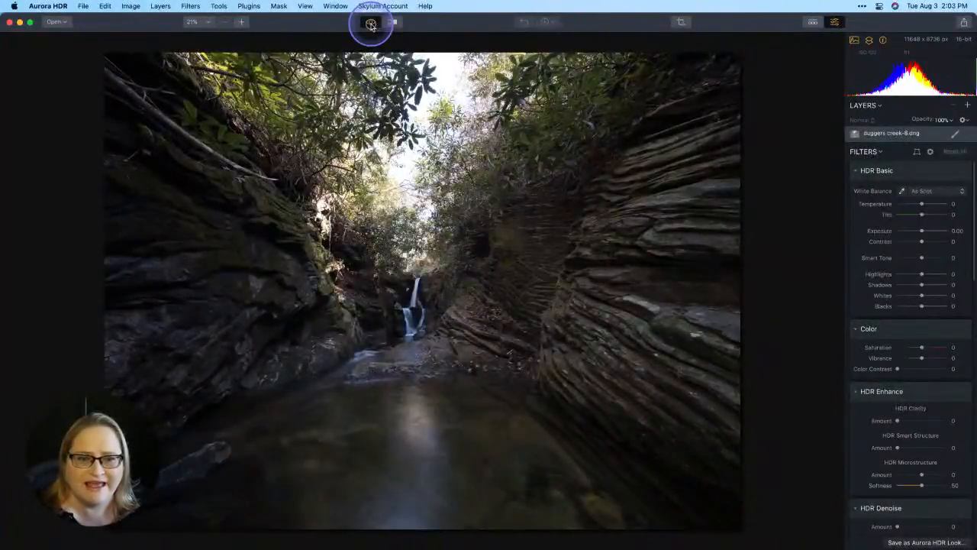
{"action": "left_click", "coordinate": [371, 24]}
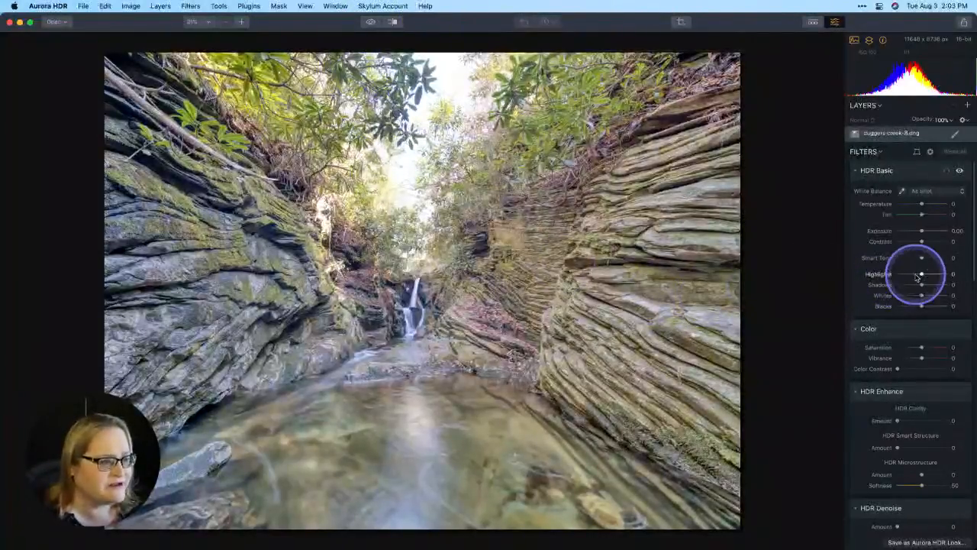
{"action": "left_click_drag", "start_coordinate": [923, 277], "coordinate": [892, 273]}
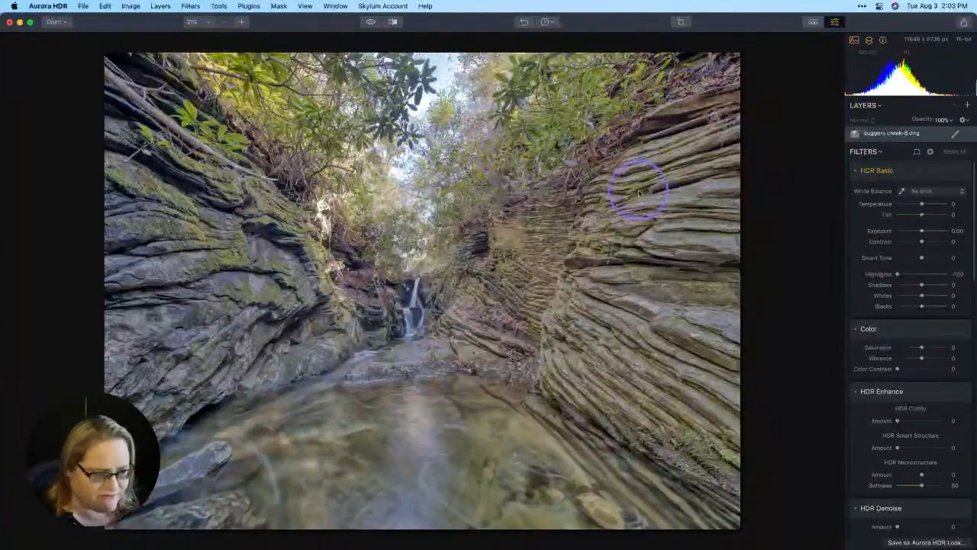
{"action": "left_click_drag", "start_coordinate": [921, 296], "coordinate": [907, 296]}
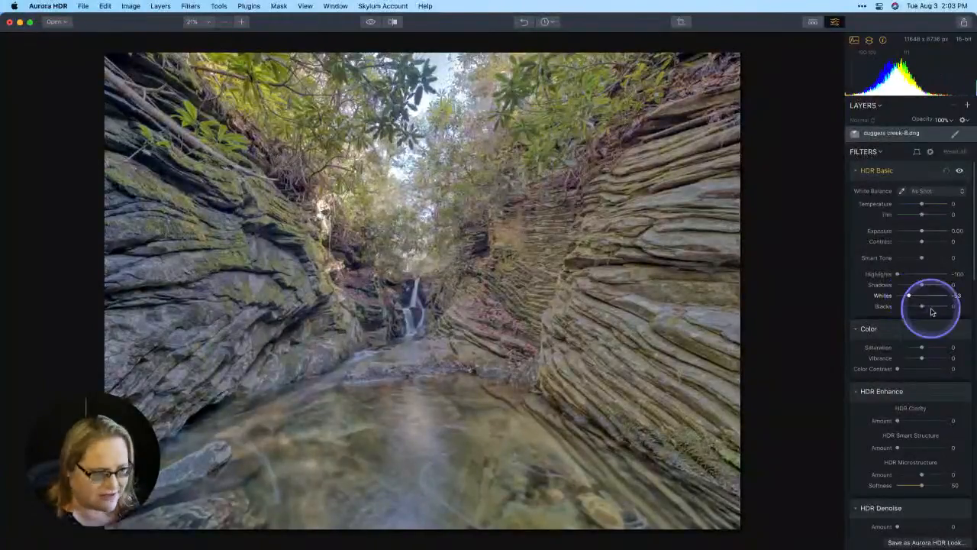
{"action": "left_click_drag", "start_coordinate": [922, 307], "coordinate": [930, 308]}
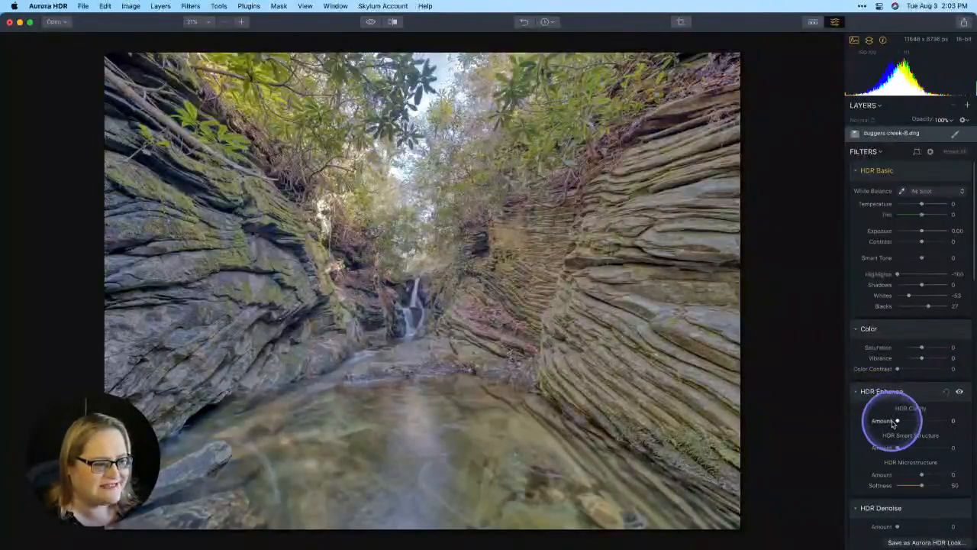
Set the HDR Clarity amount to 41, Contrast to 28 and Exposure to -1.13.
{"action": "left_click_drag", "start_coordinate": [898, 421], "coordinate": [922, 421]}
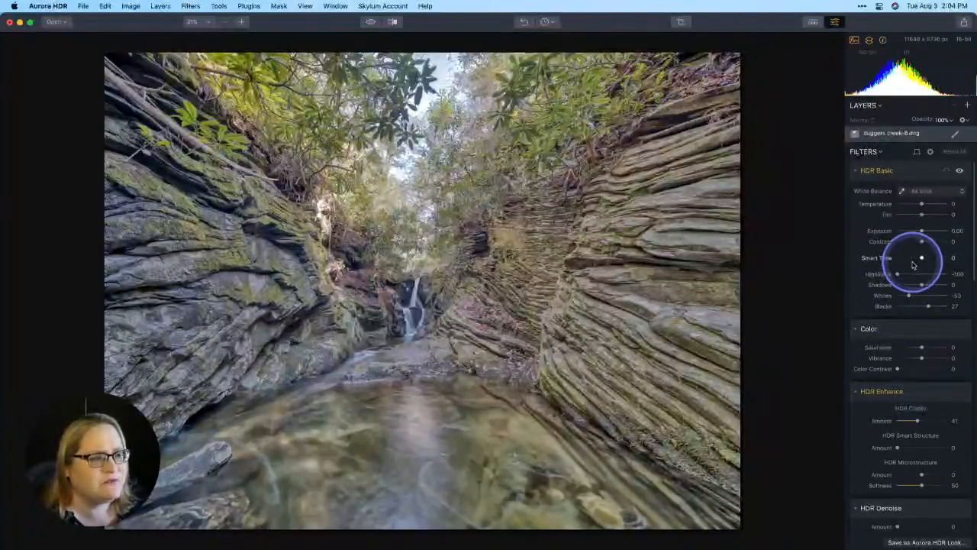
{"action": "left_click_drag", "start_coordinate": [922, 243], "coordinate": [927, 243]}
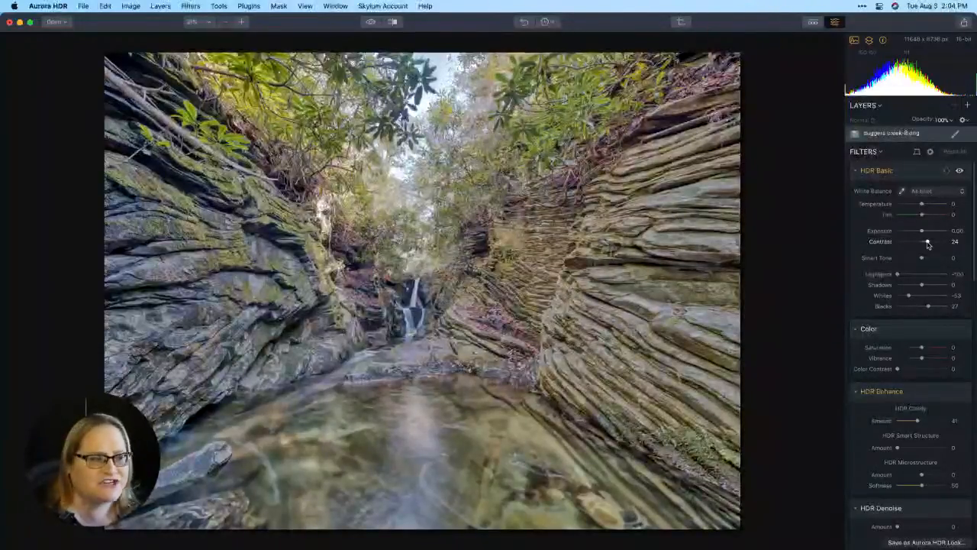
{"action": "left_click_drag", "start_coordinate": [928, 243], "coordinate": [916, 231]}
{"action": "left_click_drag", "start_coordinate": [915, 232], "coordinate": [915, 232]}
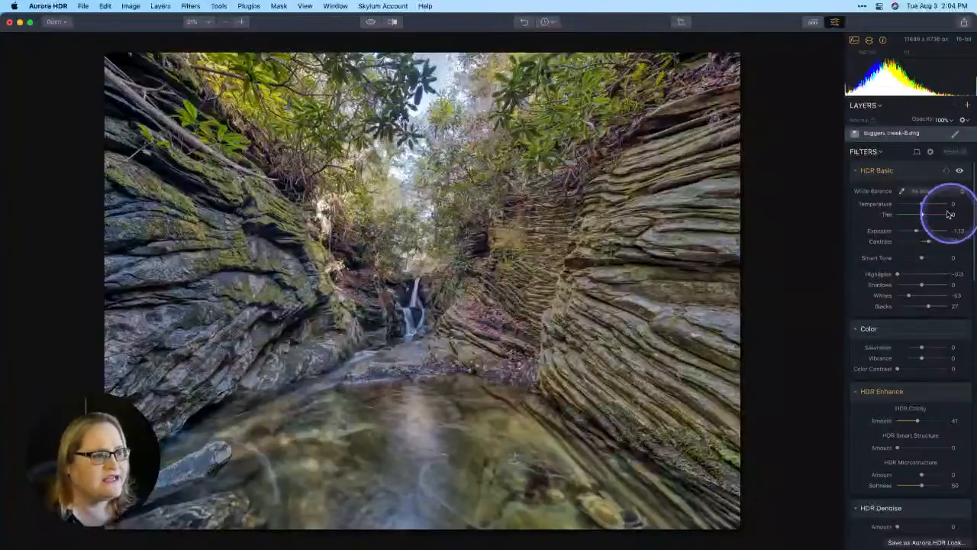
Compare the edited photo with the original and set Smart Tone to -27.
{"action": "left_click", "coordinate": [372, 22]}
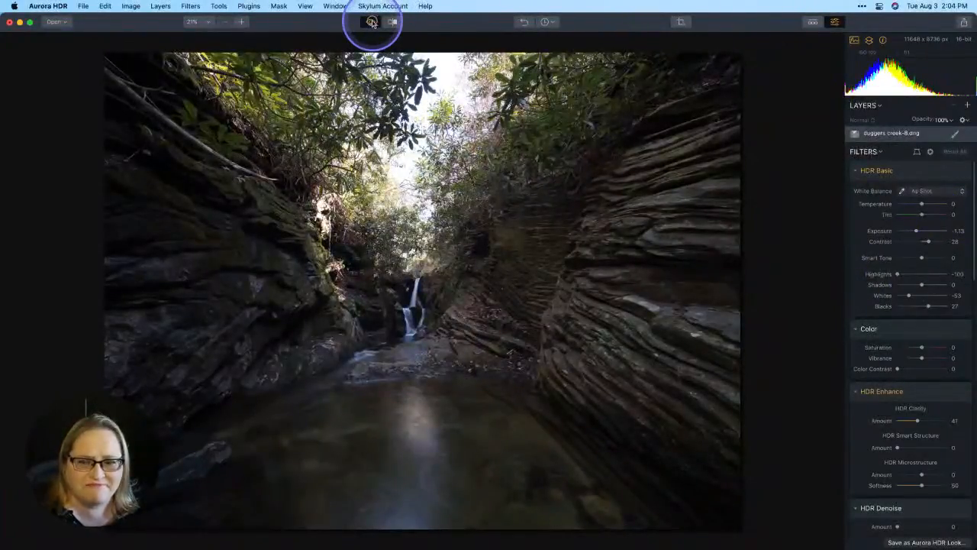
{"action": "left_click", "coordinate": [371, 22]}
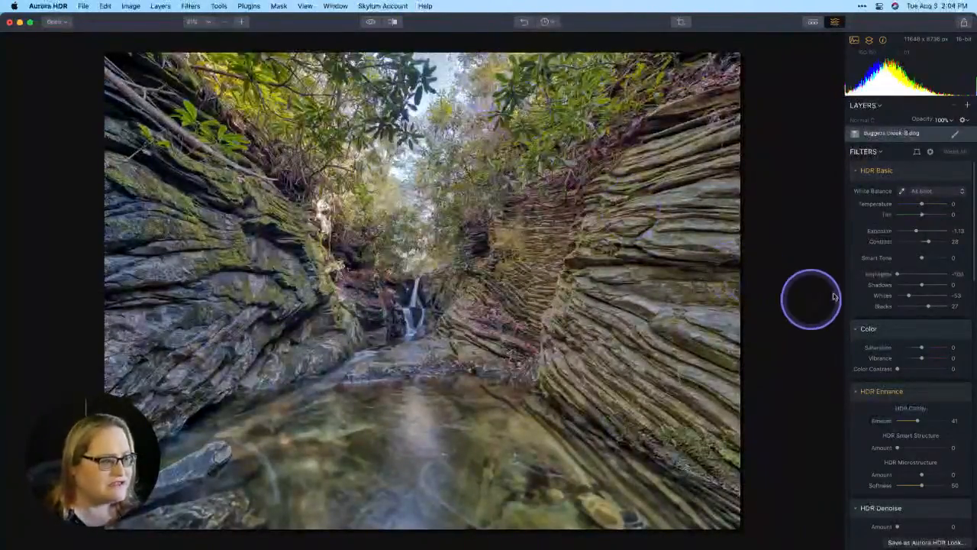
{"action": "mouse_move", "coordinate": [914, 261]}
{"action": "left_mouse_down"}
{"action": "mouse_move", "coordinate": [922, 256]}
{"action": "mouse_move", "coordinate": [908, 264]}
{"action": "left_mouse_up"}
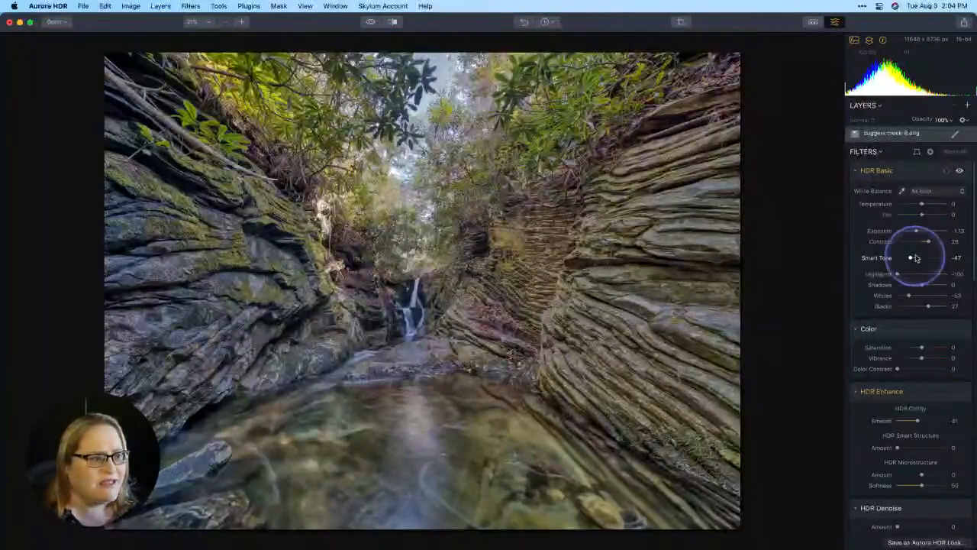
{"action": "left_click_drag", "start_coordinate": [916, 258], "coordinate": [916, 258]}
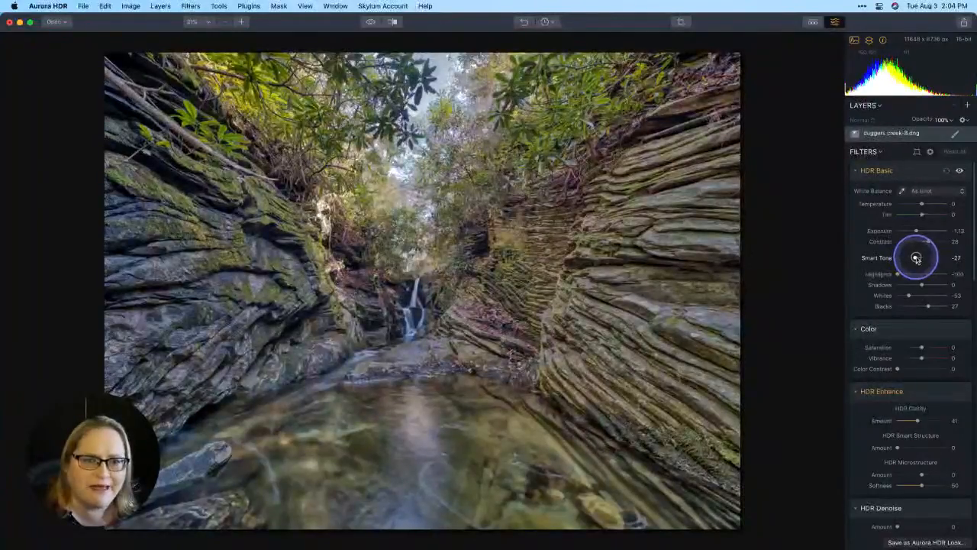
Export the image to the North Carolina folder as duggers creek-8.tiff, 16 bits, ProPhoto RGB, original size, 300 pixels/inch.
{"action": "left_click", "coordinate": [85, 7]}
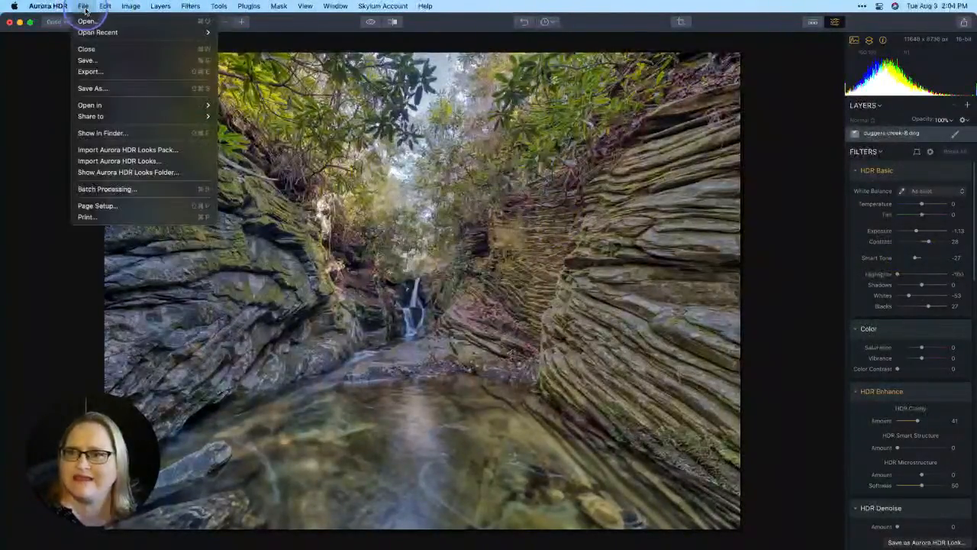
{"action": "left_click", "coordinate": [97, 72]}
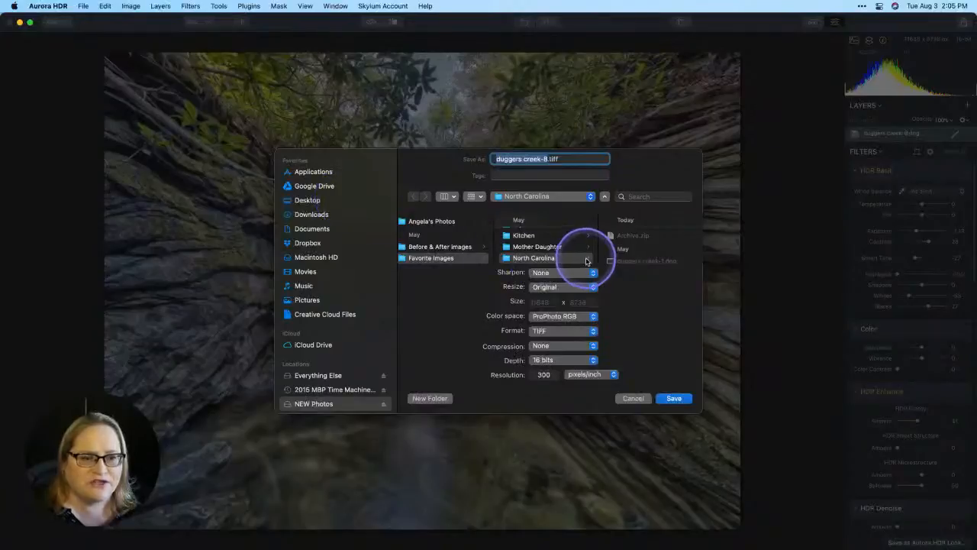
{"action": "scroll", "coordinate": [628, 256], "scroll_direction": "down", "scroll_amount": 1}
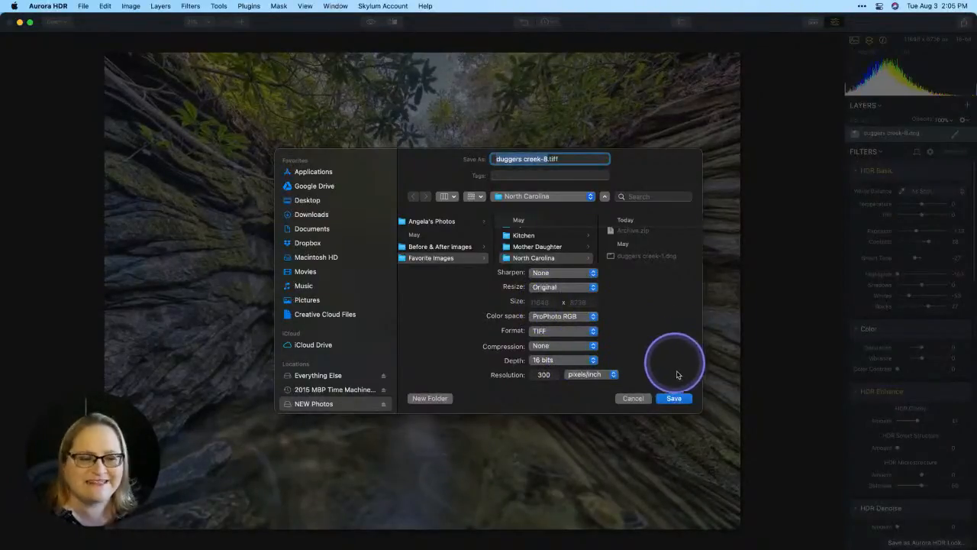
{"action": "left_click", "coordinate": [674, 398]}
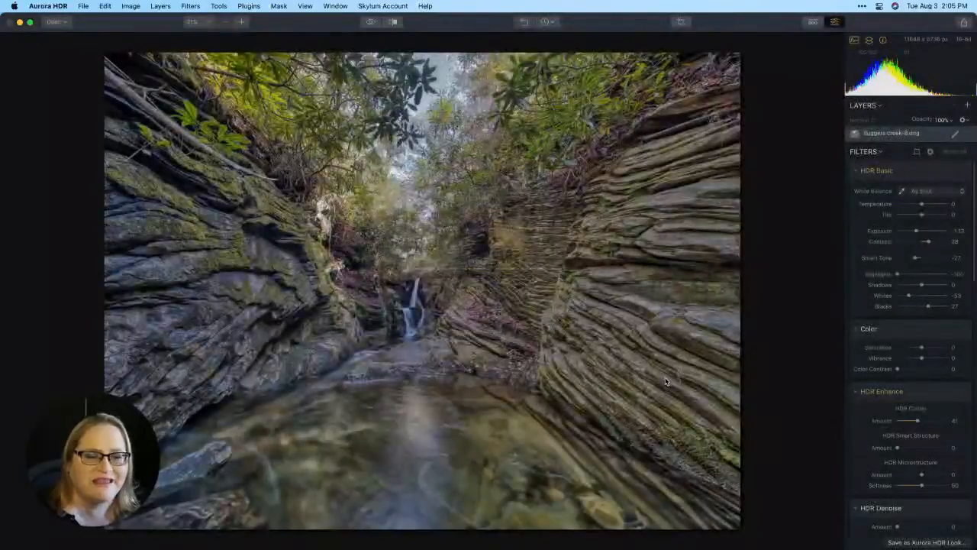
Switch to Luminar AI and open the exported duggers creek-8.tiff from the North Carolina folder.
{"action": "key", "text": "super+Tab"}
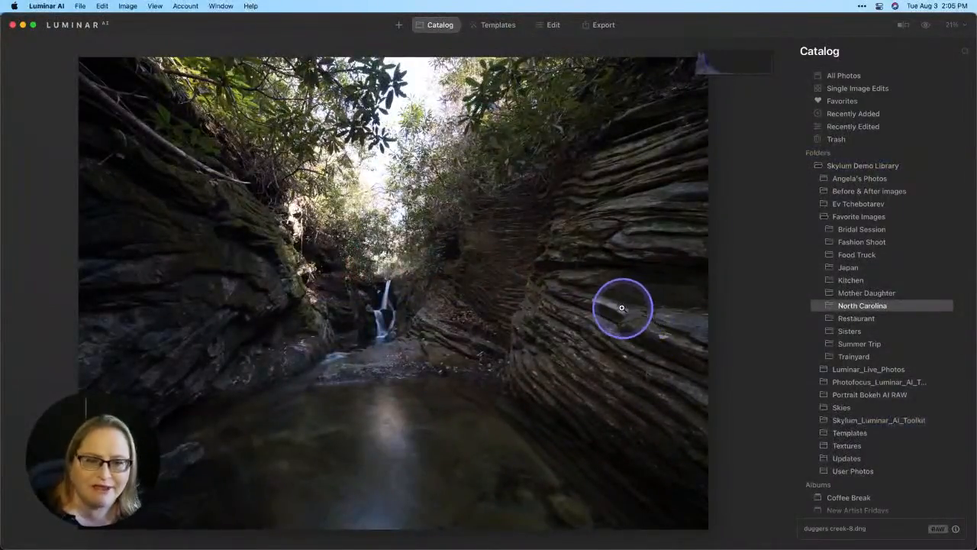
{"action": "double_click", "coordinate": [573, 285]}
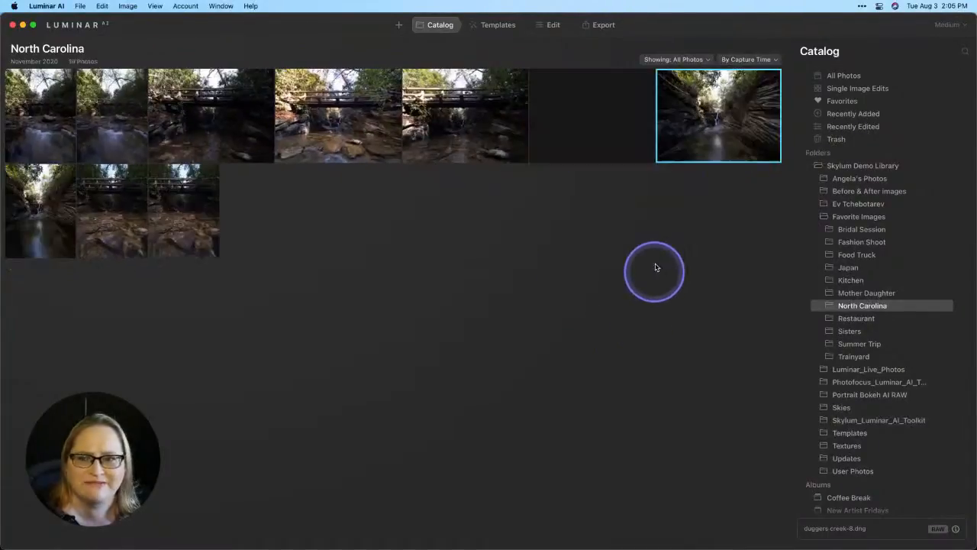
{"action": "double_click", "coordinate": [618, 153]}
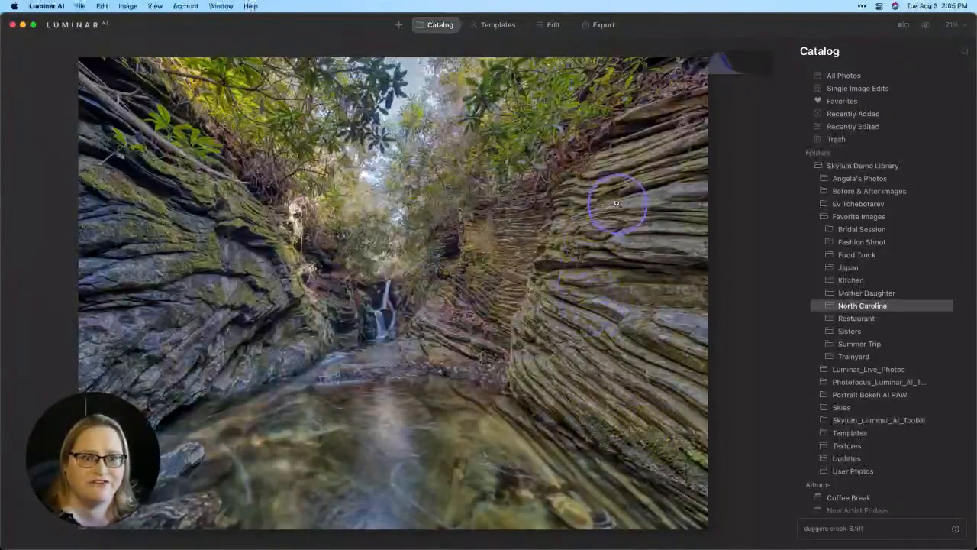
Crop the photo to a 16:9 ratio in Composition, positioning the frame to cut off the upper foliage and keep the foreground water.
{"action": "left_click", "coordinate": [553, 34]}
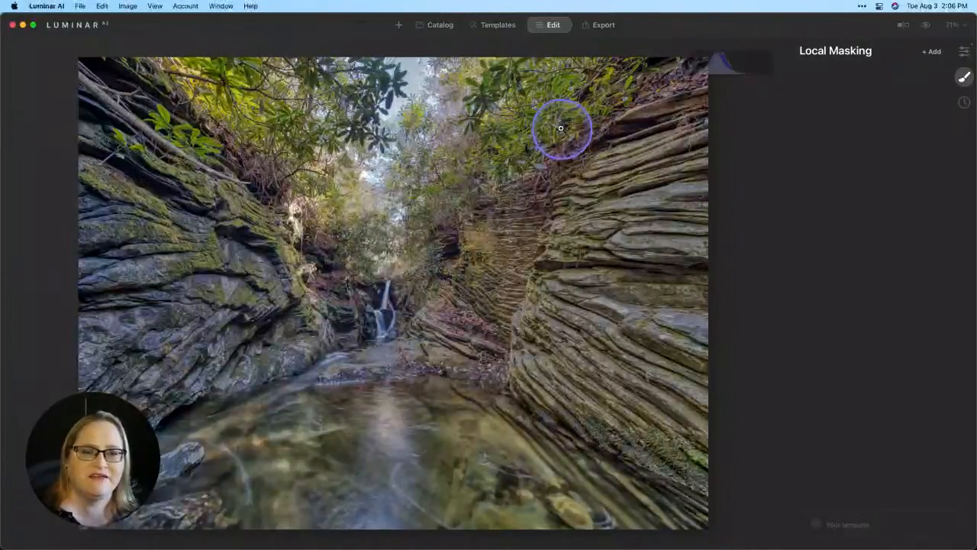
{"action": "left_click", "coordinate": [965, 52]}
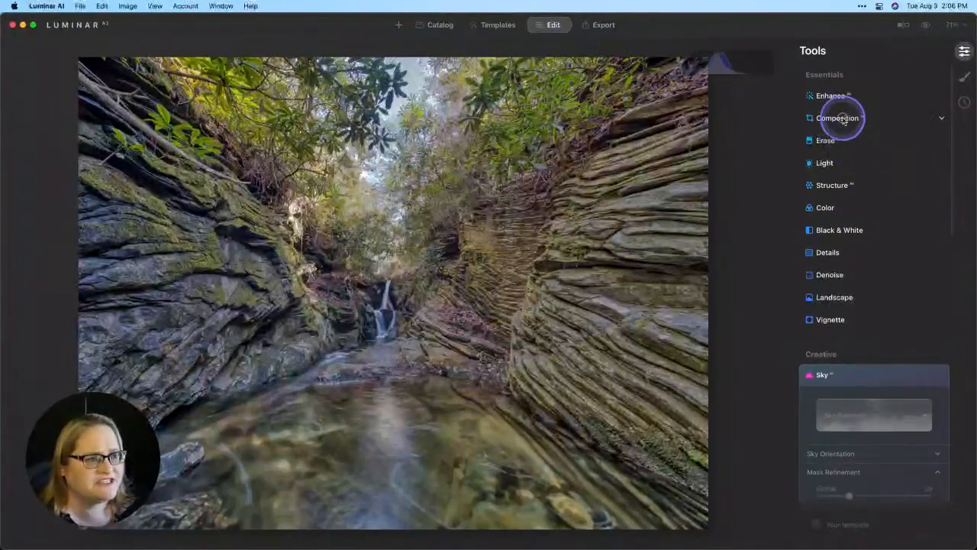
{"action": "left_click", "coordinate": [843, 125]}
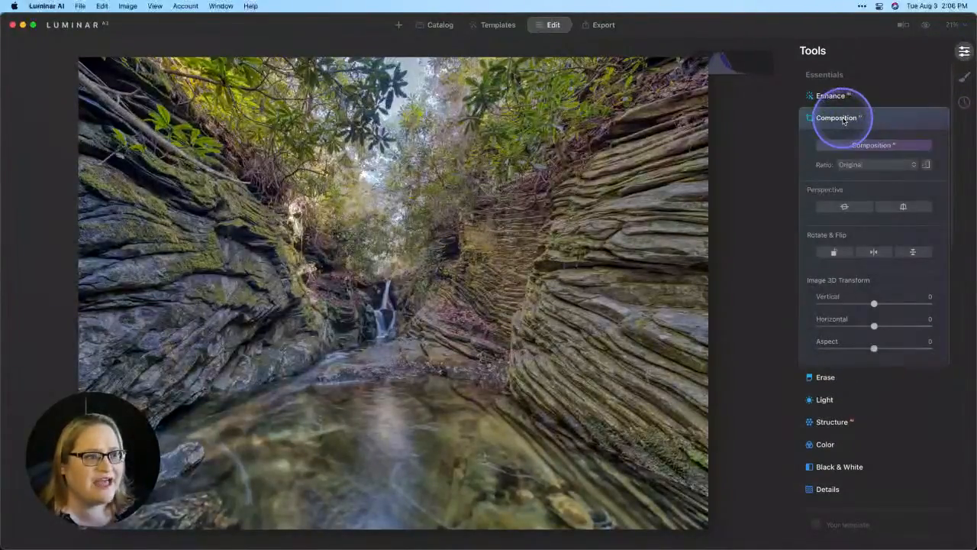
{"action": "left_click", "coordinate": [863, 168]}
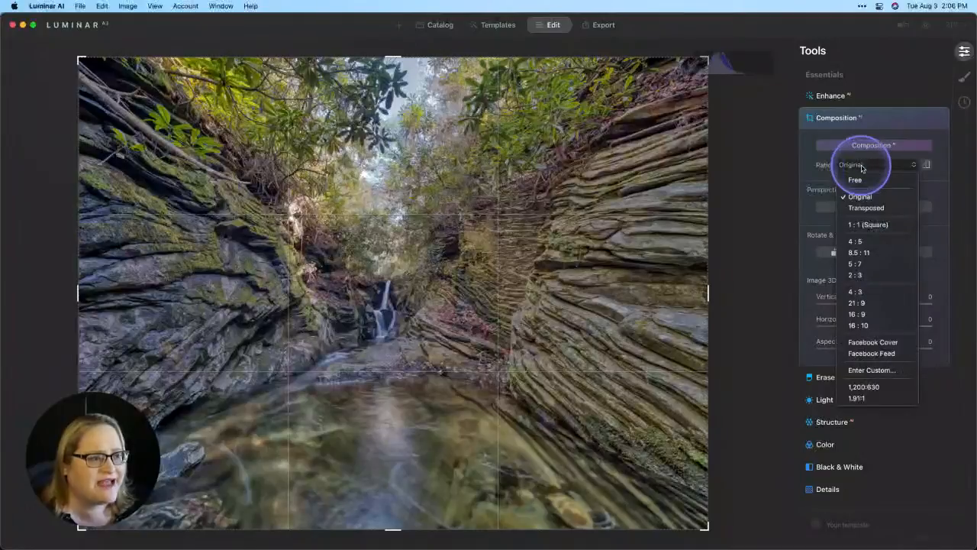
{"action": "left_click", "coordinate": [872, 313]}
{"action": "left_click_drag", "start_coordinate": [476, 367], "coordinate": [481, 306]}
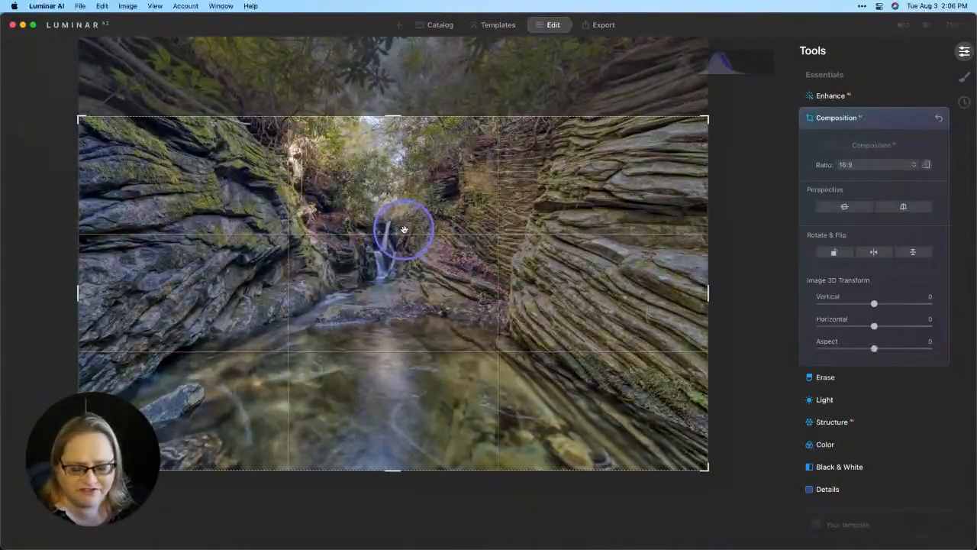
{"action": "key", "text": "Return"}
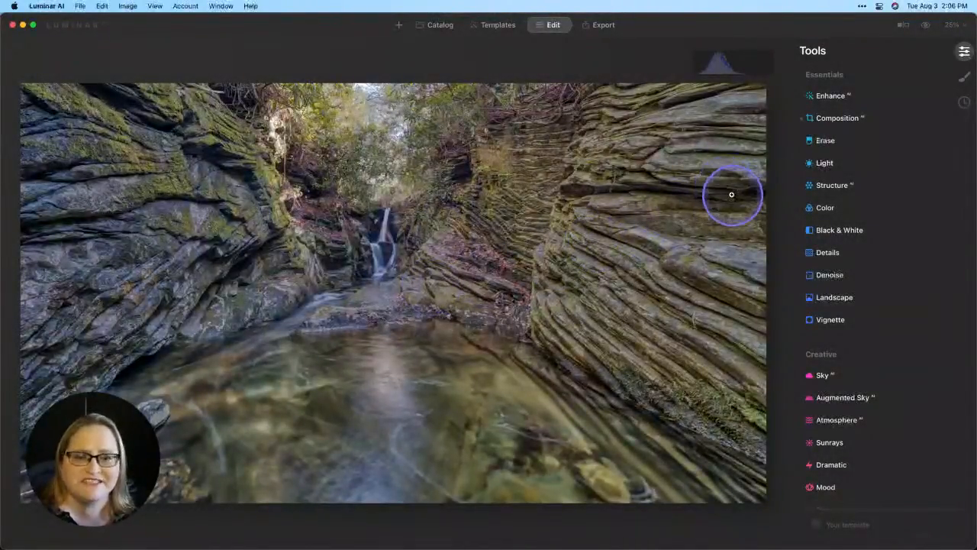
Set the Enhance Accent amount to 17.
{"action": "left_click", "coordinate": [834, 96]}
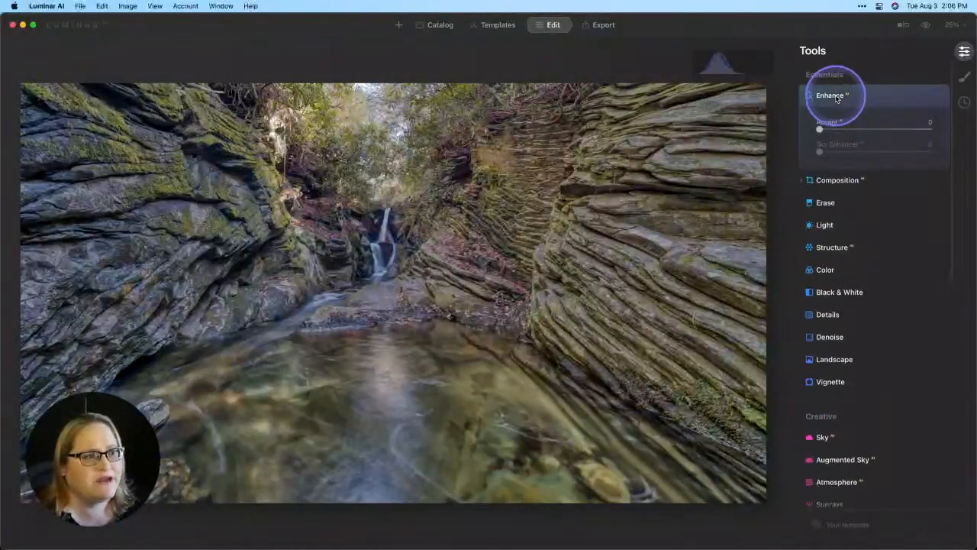
{"action": "left_click", "coordinate": [821, 129]}
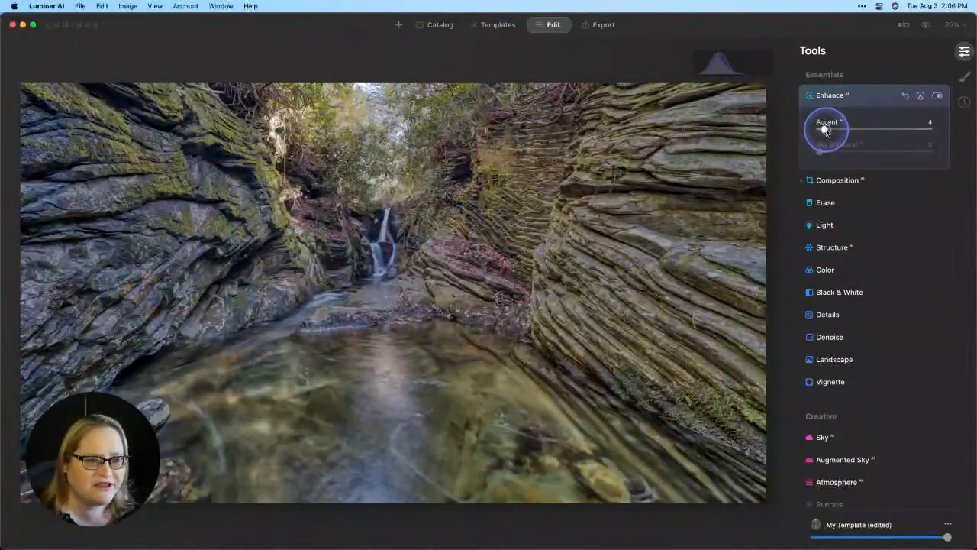
{"action": "left_click_drag", "start_coordinate": [825, 131], "coordinate": [839, 129]}
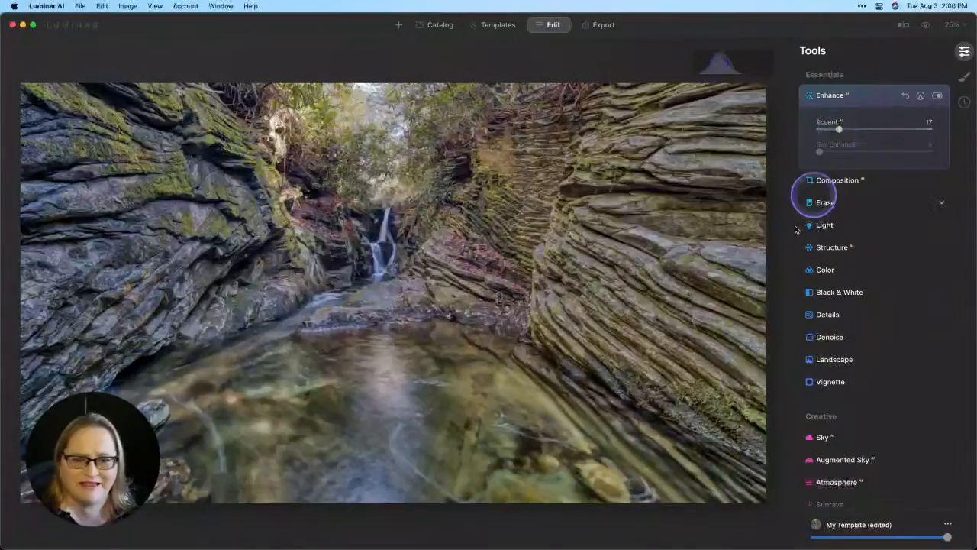
Apply a post-crop Vignette with Amount -61, Size 26, Feather 62 and Inner Light 15.
{"action": "left_click", "coordinate": [823, 381]}
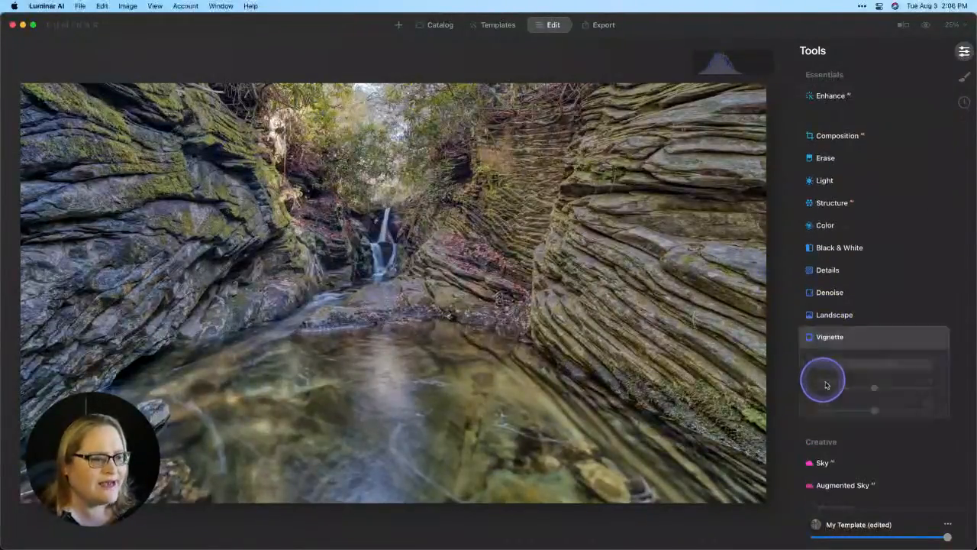
{"action": "left_click_drag", "start_coordinate": [872, 372], "coordinate": [795, 370]}
{"action": "left_click_drag", "start_coordinate": [875, 392], "coordinate": [847, 394]}
{"action": "left_click", "coordinate": [855, 419]}
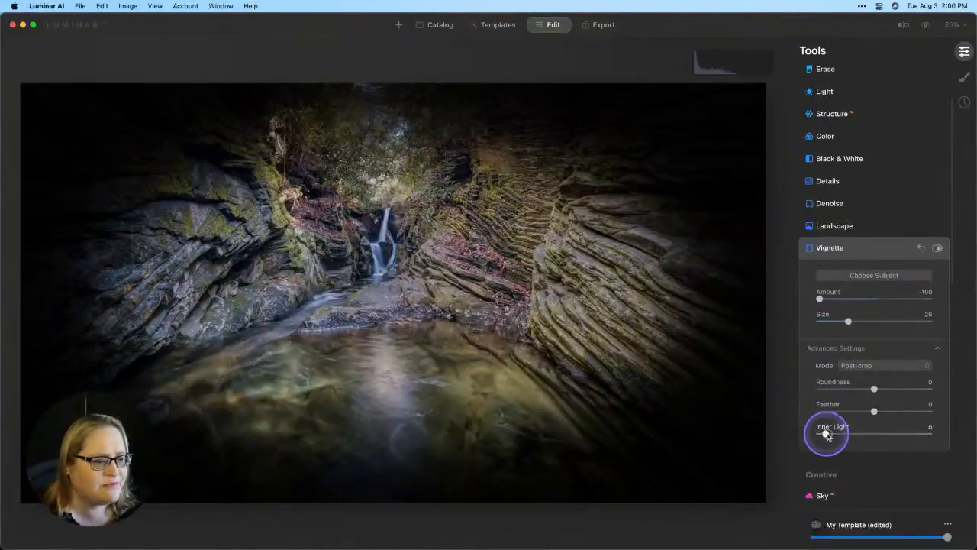
{"action": "left_click_drag", "start_coordinate": [826, 435], "coordinate": [836, 435]}
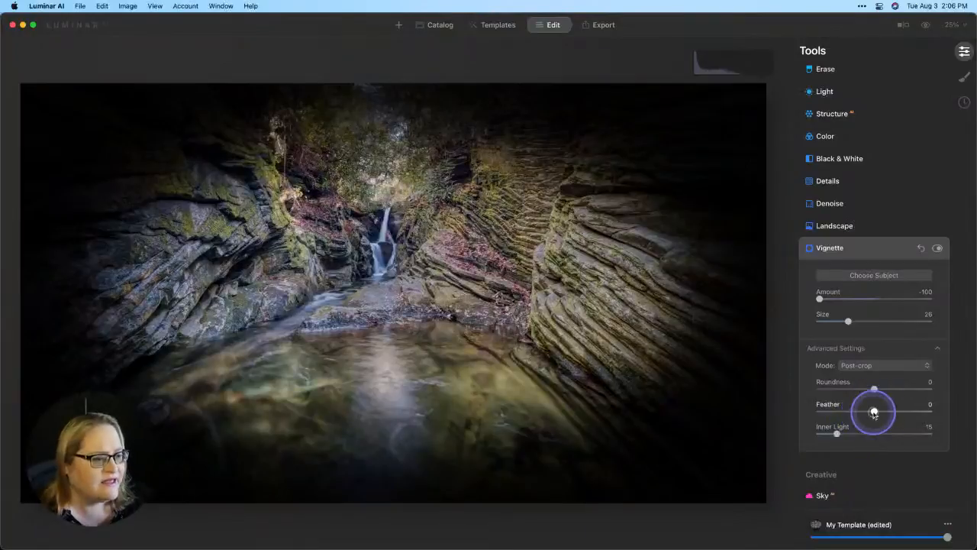
{"action": "left_click_drag", "start_coordinate": [874, 411], "coordinate": [907, 413]}
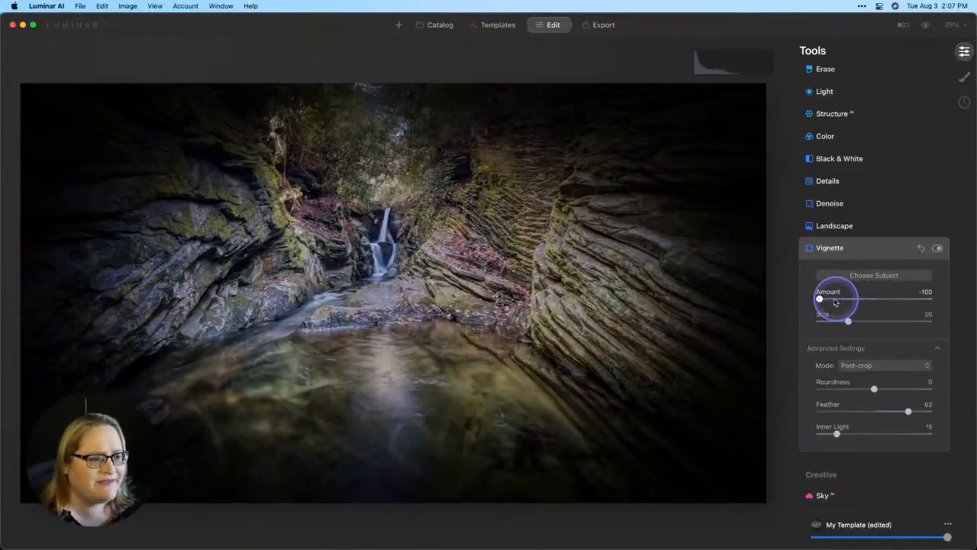
{"action": "left_click_drag", "start_coordinate": [823, 303], "coordinate": [845, 304]}
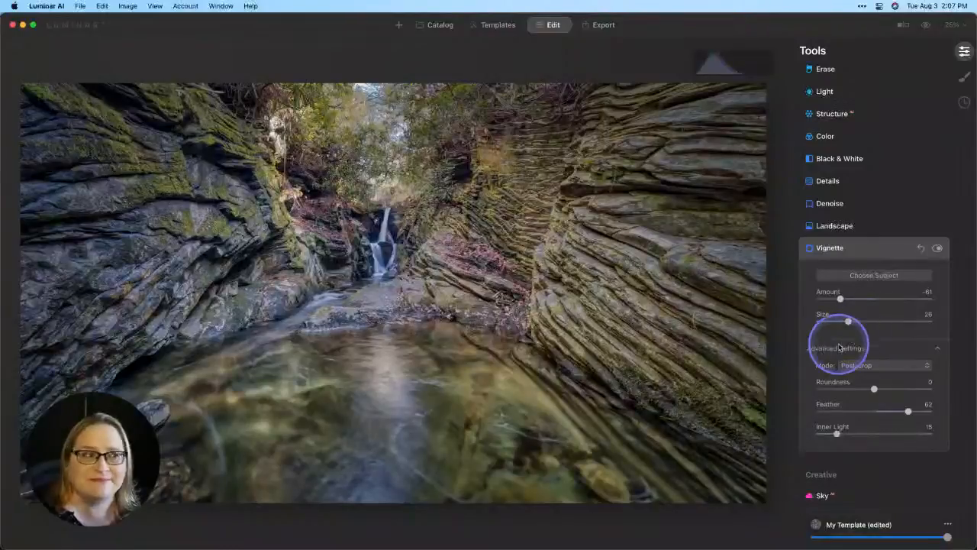
Add Sunrays with the sun center above the photo's upper edge, over the waterfall, and set the Amount to 22.
{"action": "scroll", "coordinate": [844, 344], "scroll_direction": "down", "scroll_amount": 10}
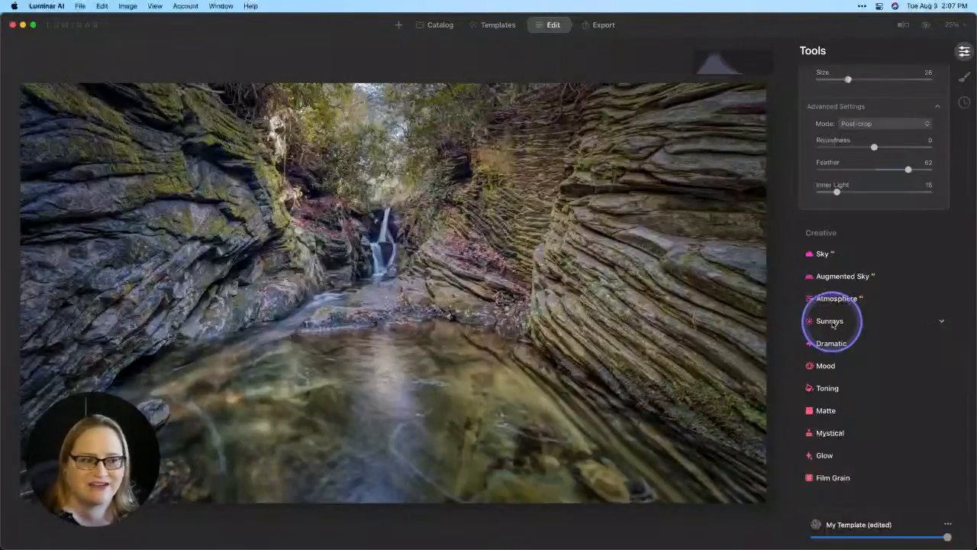
{"action": "left_click", "coordinate": [830, 322]}
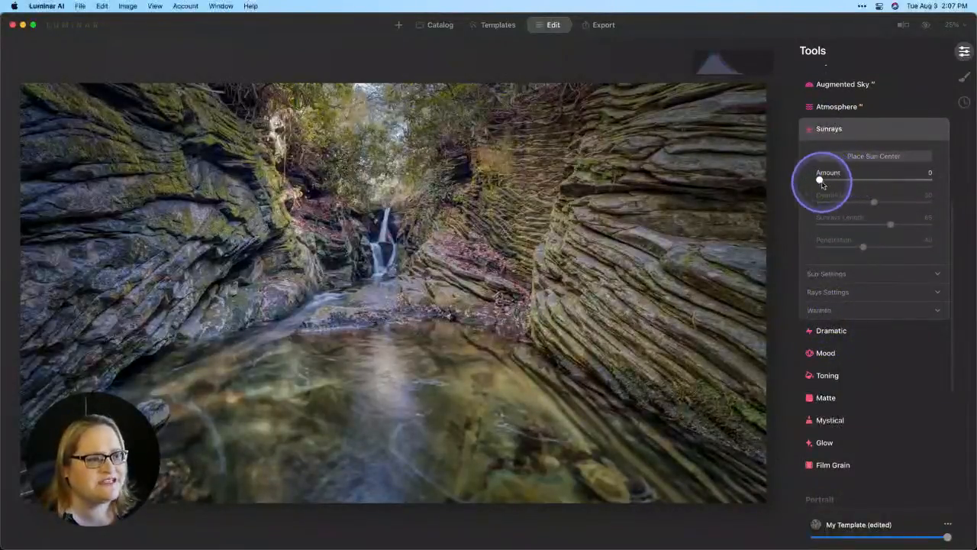
{"action": "left_click_drag", "start_coordinate": [821, 182], "coordinate": [900, 178]}
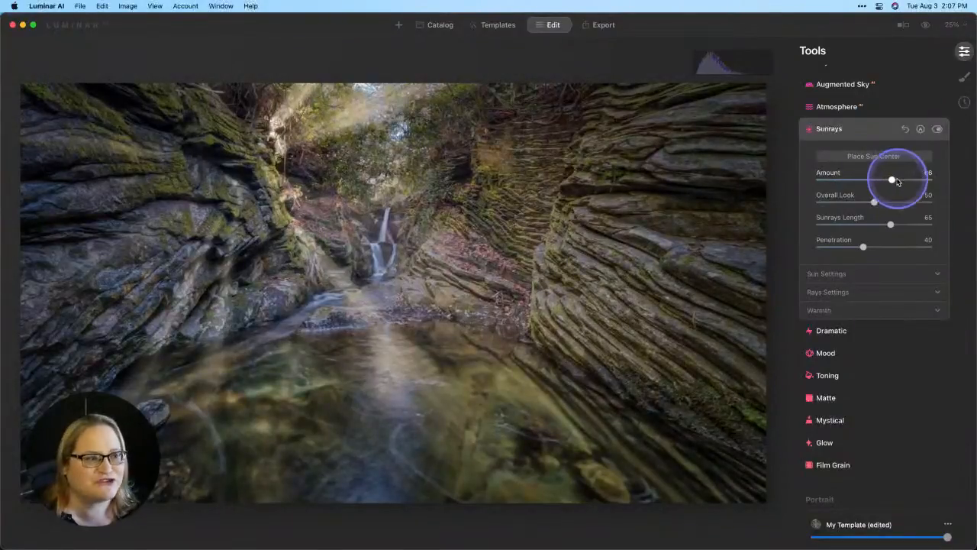
{"action": "left_click", "coordinate": [875, 157]}
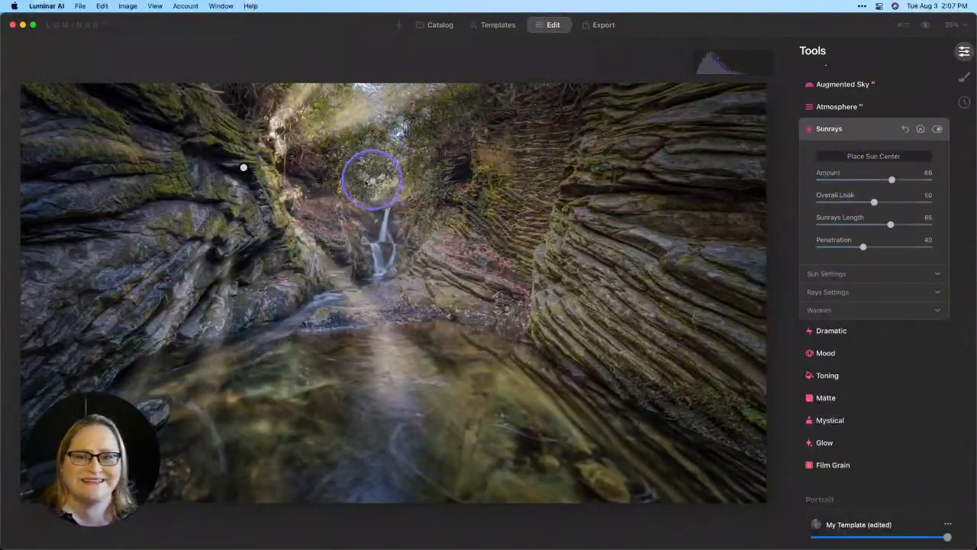
{"action": "mouse_move", "coordinate": [245, 166]}
{"action": "left_mouse_down"}
{"action": "mouse_move", "coordinate": [343, 83]}
{"action": "mouse_move", "coordinate": [368, 44]}
{"action": "left_mouse_up"}
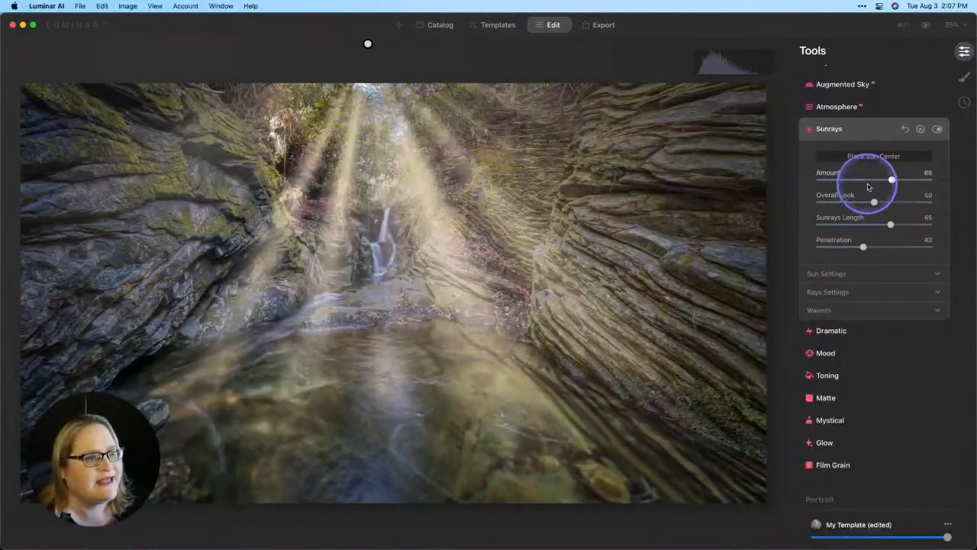
{"action": "left_click_drag", "start_coordinate": [892, 181], "coordinate": [842, 181]}
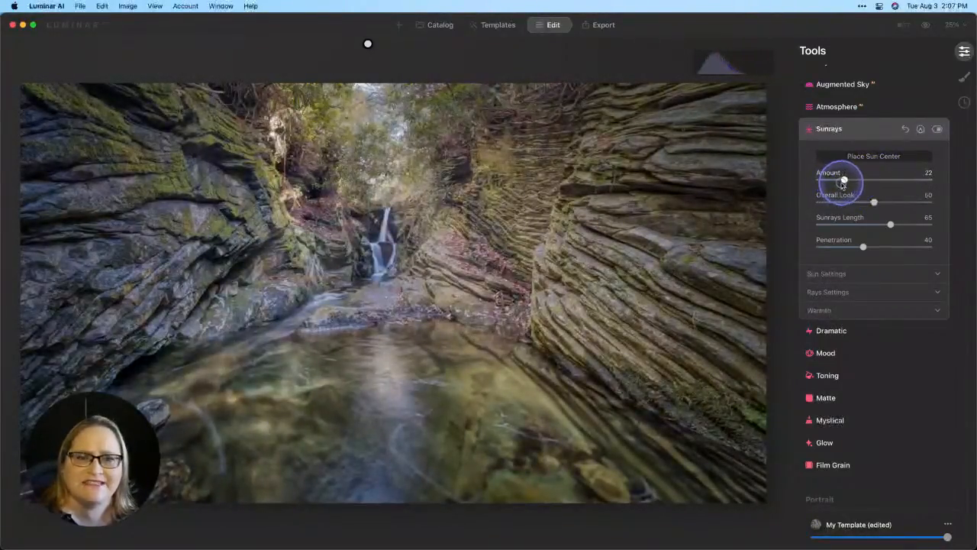
{"action": "left_click_drag", "start_coordinate": [842, 183], "coordinate": [842, 182]}
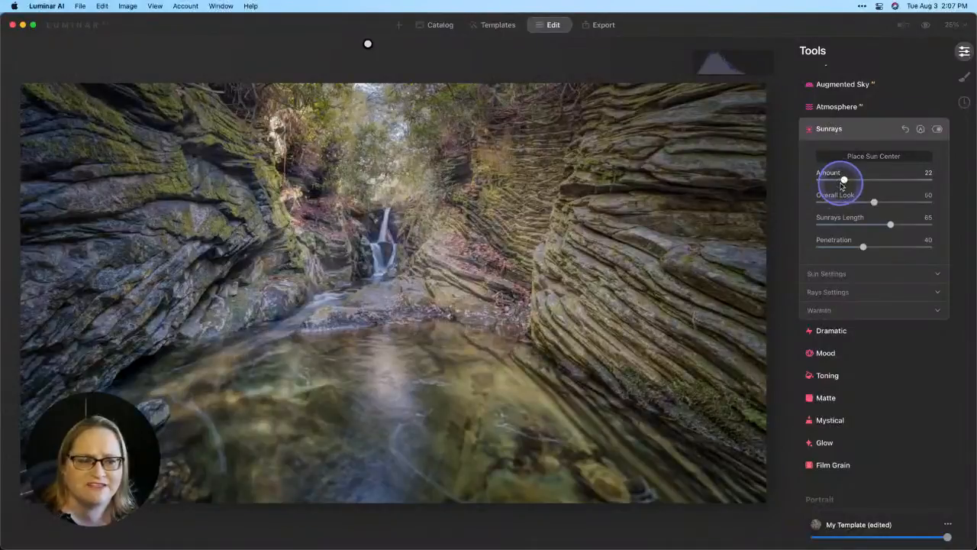
Set Sun Warmth to 58 and Sunrays Warmth to 61, and shift the sun center slightly to the left.
{"action": "left_click", "coordinate": [838, 312]}
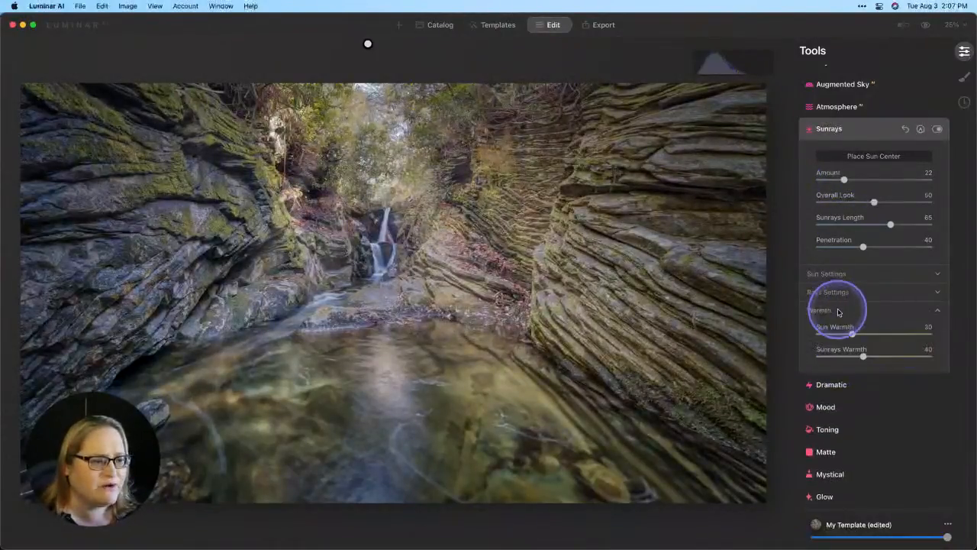
{"action": "left_click_drag", "start_coordinate": [875, 334], "coordinate": [886, 356]}
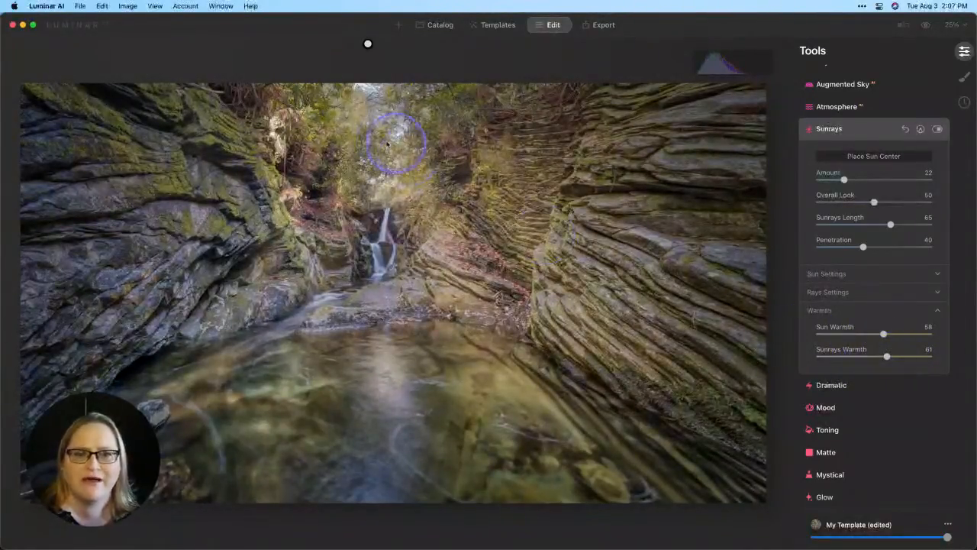
{"action": "left_click", "coordinate": [367, 44]}
{"action": "left_click_drag", "start_coordinate": [367, 45], "coordinate": [346, 47]}
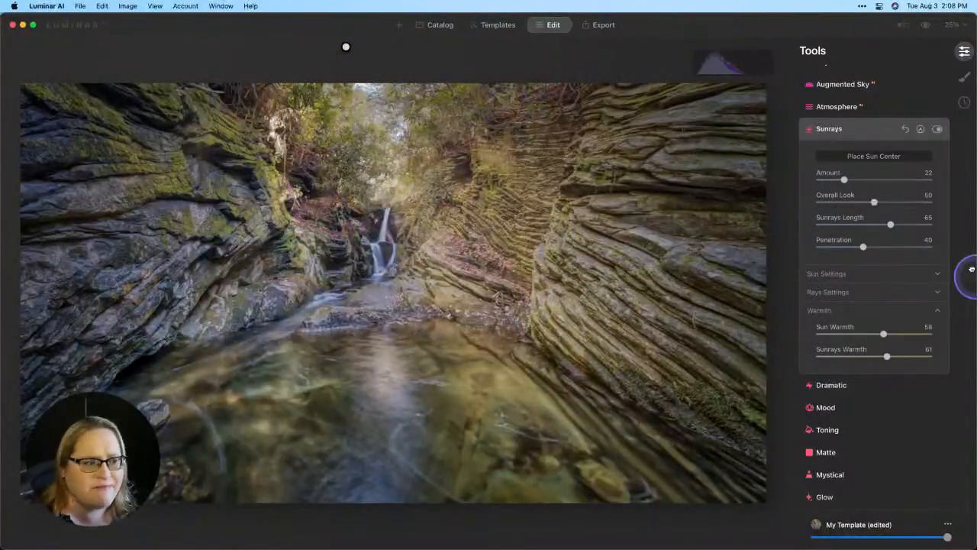
Refine the Sunrays to Amount 17, Overall Look 41 and Sunrays Length 53, and finish placing the sun center.
{"action": "left_click_drag", "start_coordinate": [843, 179], "coordinate": [837, 179]}
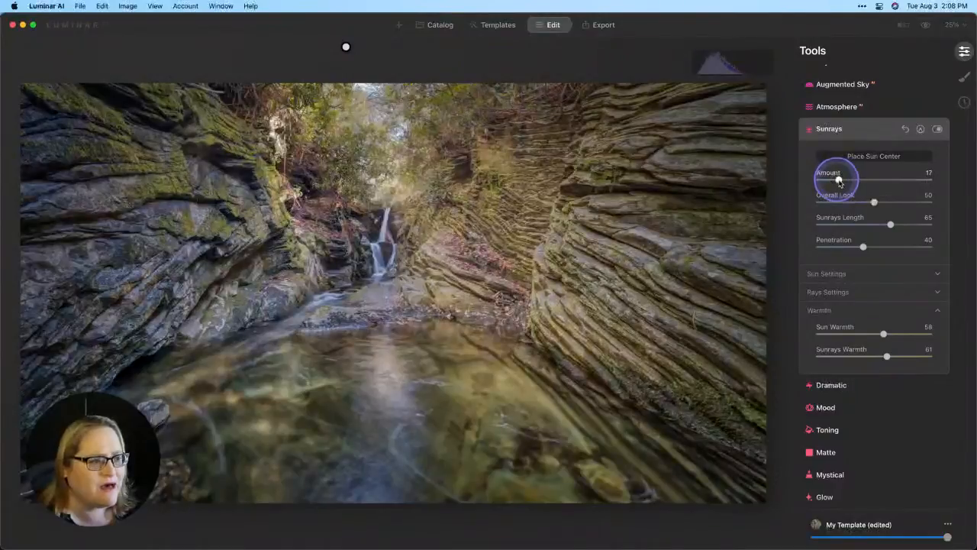
{"action": "left_click_drag", "start_coordinate": [891, 224], "coordinate": [864, 201]}
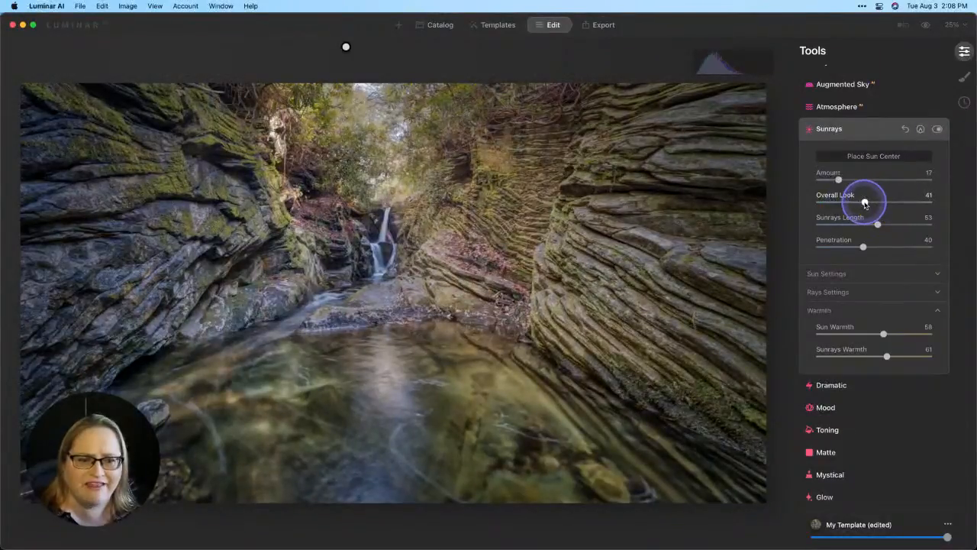
{"action": "left_click", "coordinate": [874, 156]}
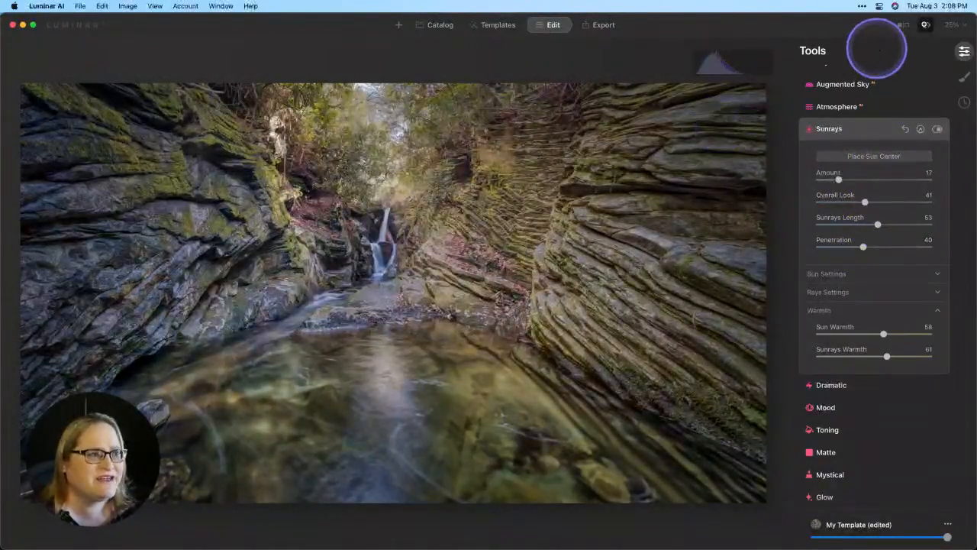
Compare the photo before and after the Luminar AI edits.
{"action": "left_click", "coordinate": [924, 25]}
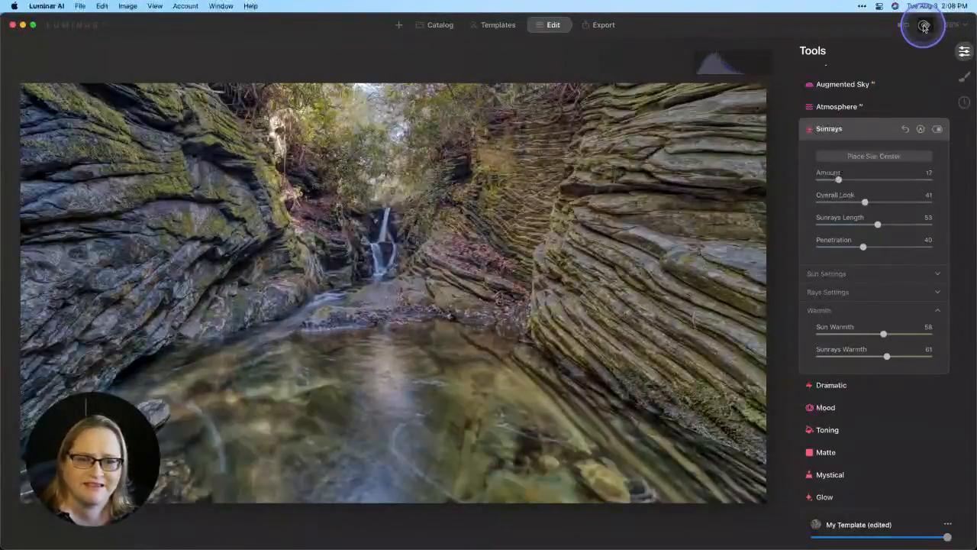
{"action": "left_click", "coordinate": [924, 25]}
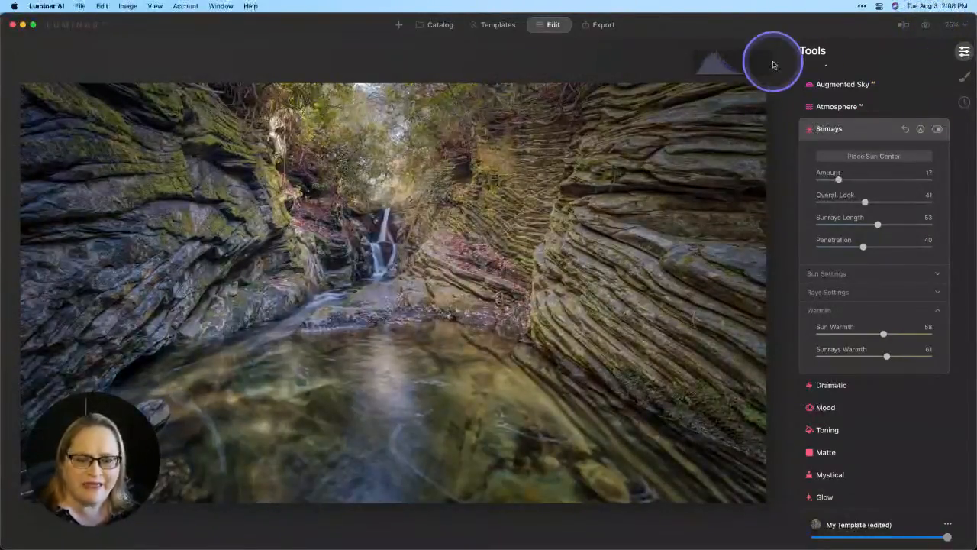
View the original duggers creek-8.dng from the North Carolina catalog folder and compare it with the HDR version in Aurora HDR.
{"action": "left_click", "coordinate": [437, 27]}
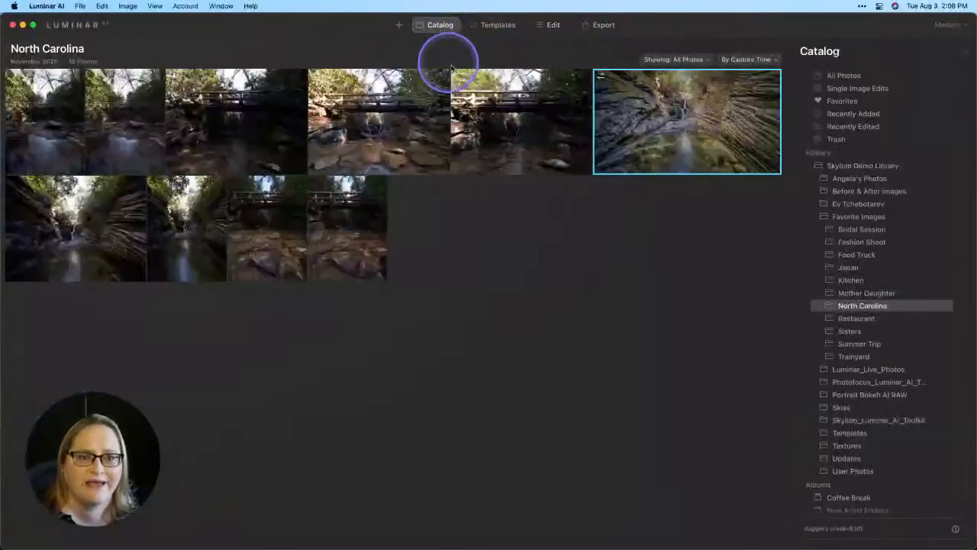
{"action": "double_click", "coordinate": [65, 218]}
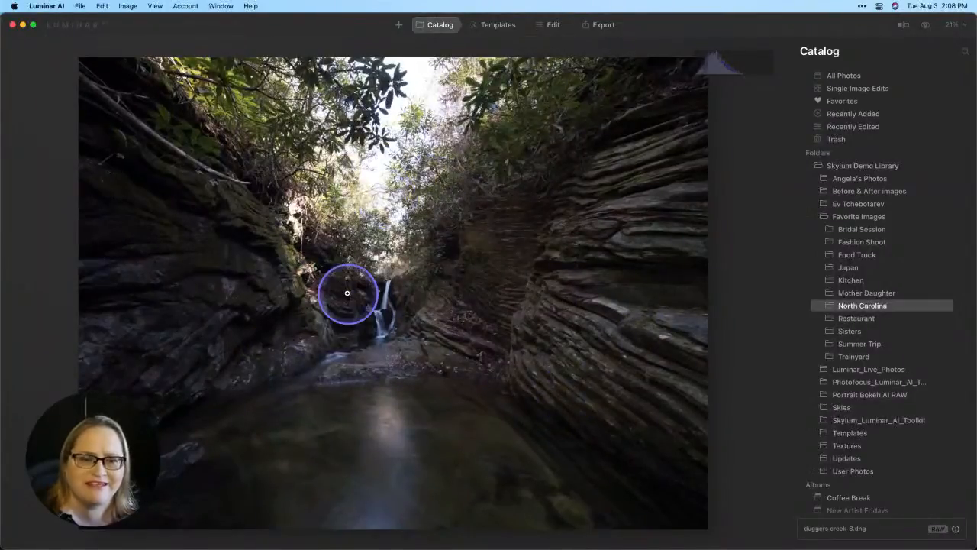
{"action": "key", "text": "super+Tab"}
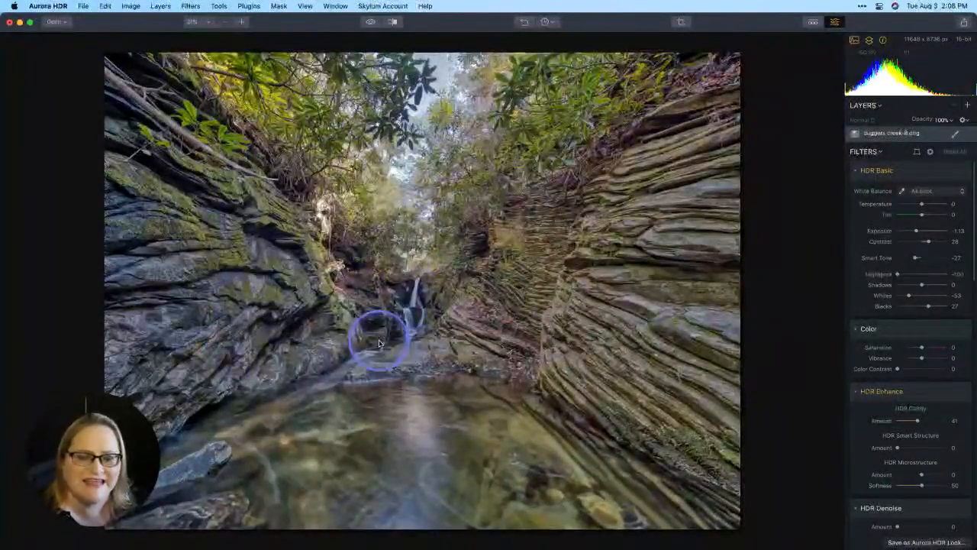
{"action": "key", "text": "super+Tab"}
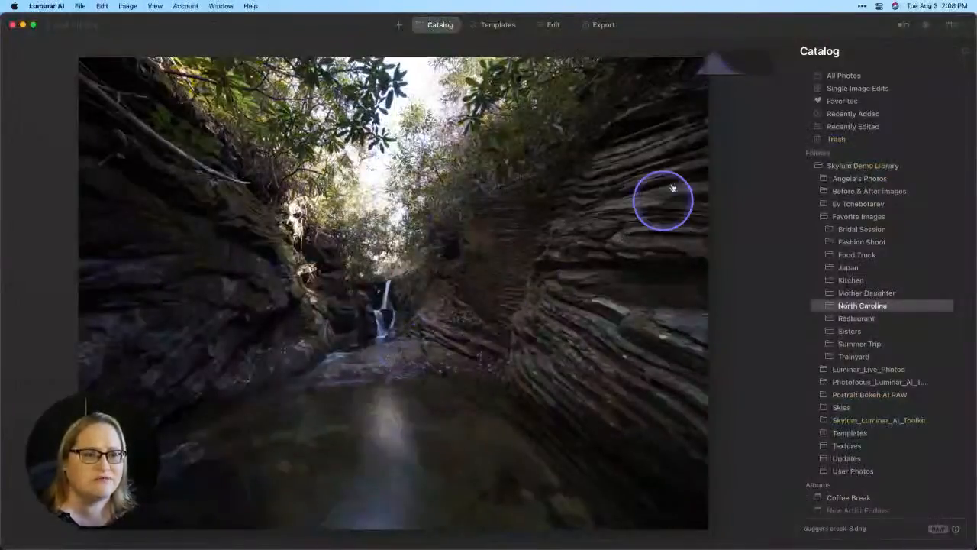
Return to the North Carolina thumbnails and view the finished duggers creek-8.tiff enlarged.
{"action": "double_click", "coordinate": [568, 193]}
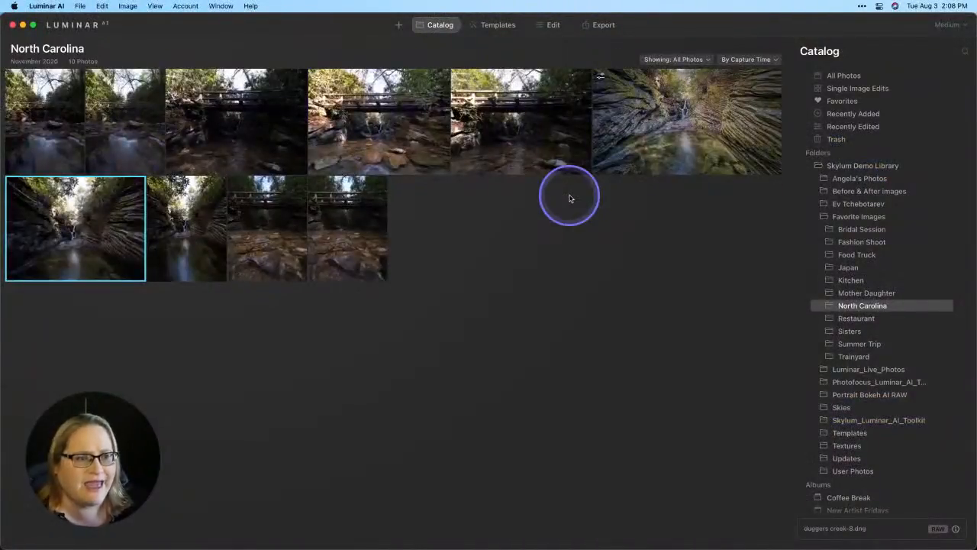
{"action": "double_click", "coordinate": [683, 134]}
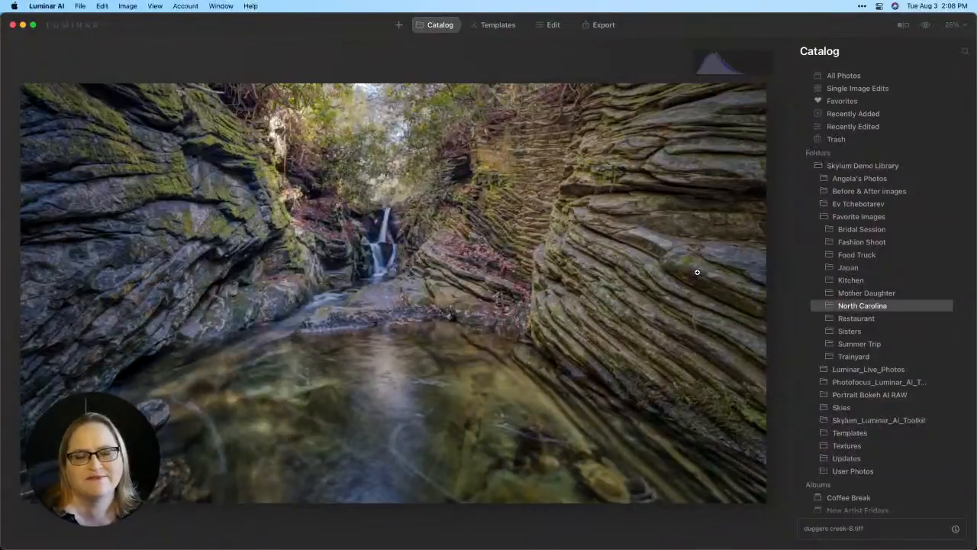
{"action": "key", "text": "Right"}
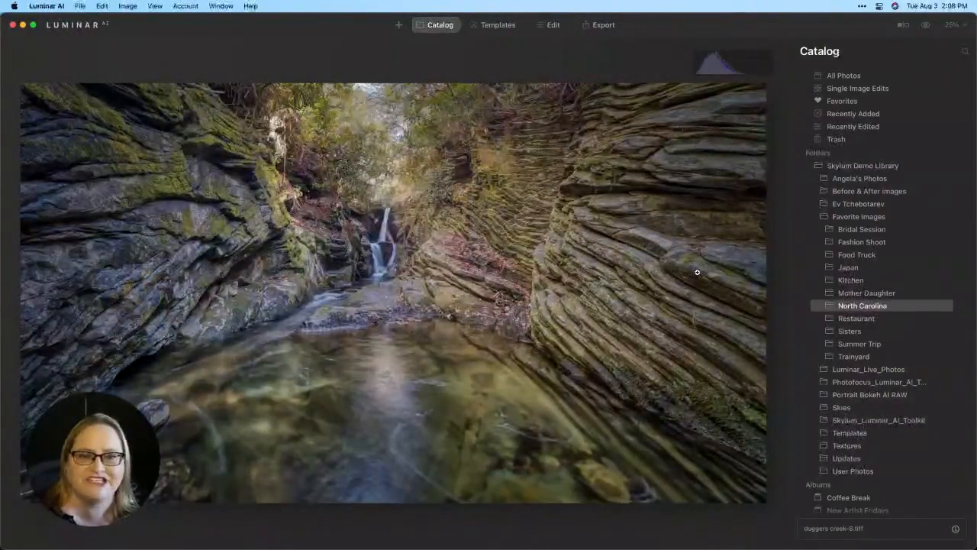
{"action": "key", "text": "Right"}
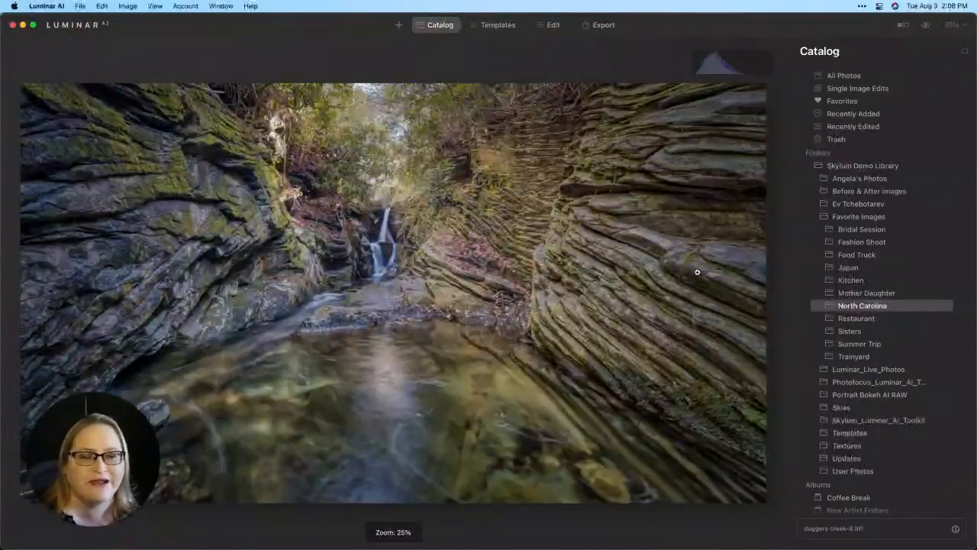